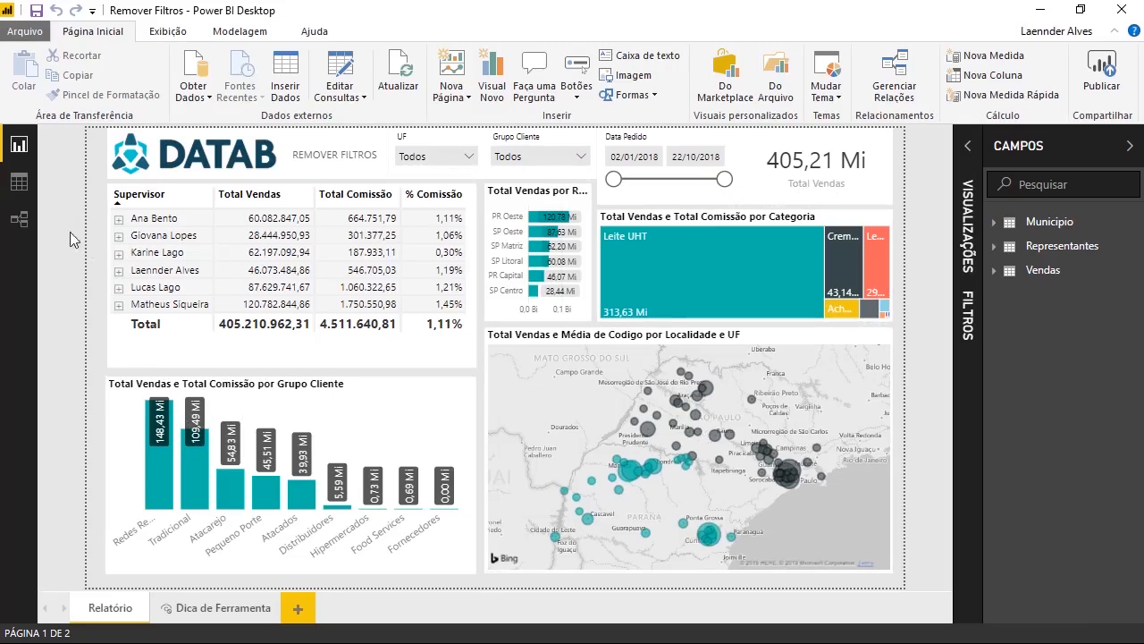
# - Inspect the Representante and Supervisor column values of the Representantes table in data view
pyautogui.click(18, 183)
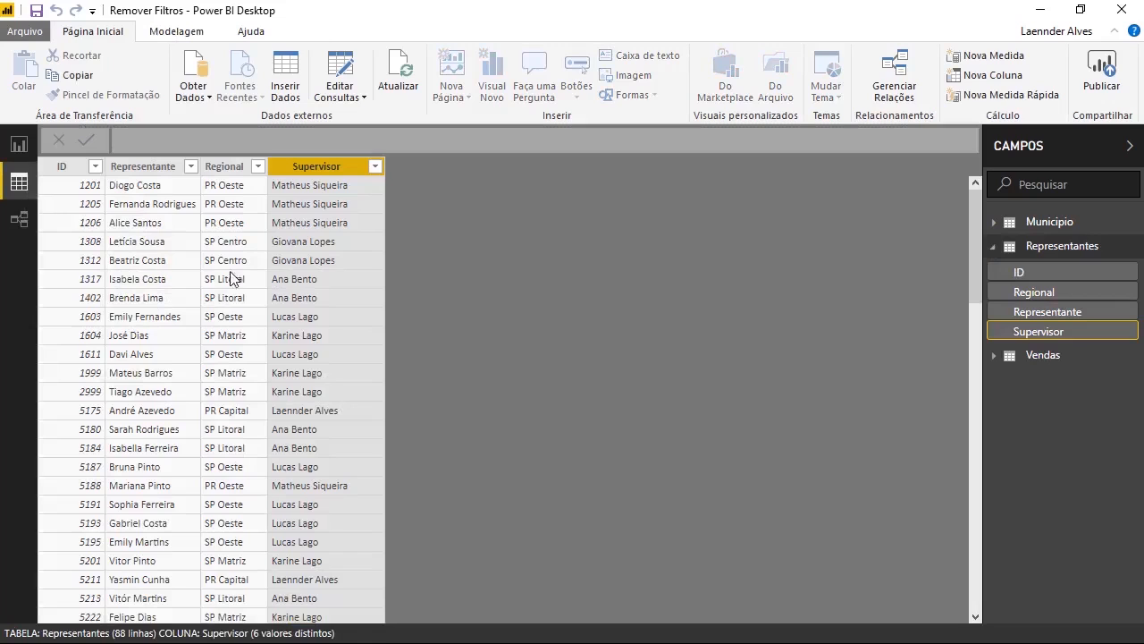
pyautogui.click(195, 224)
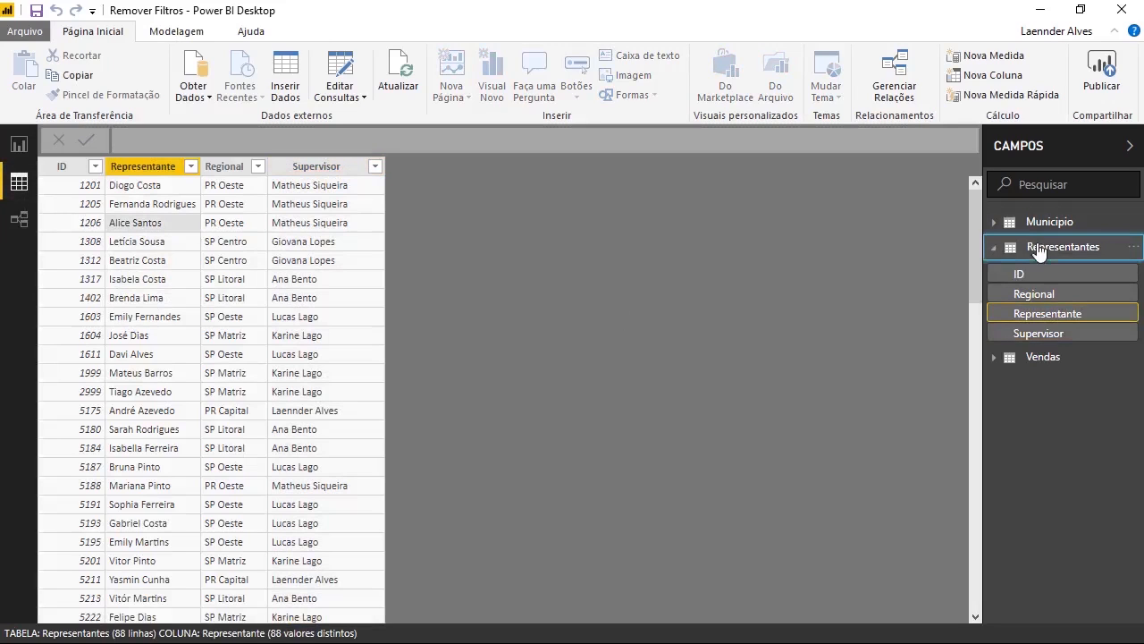
pyautogui.click(995, 247)
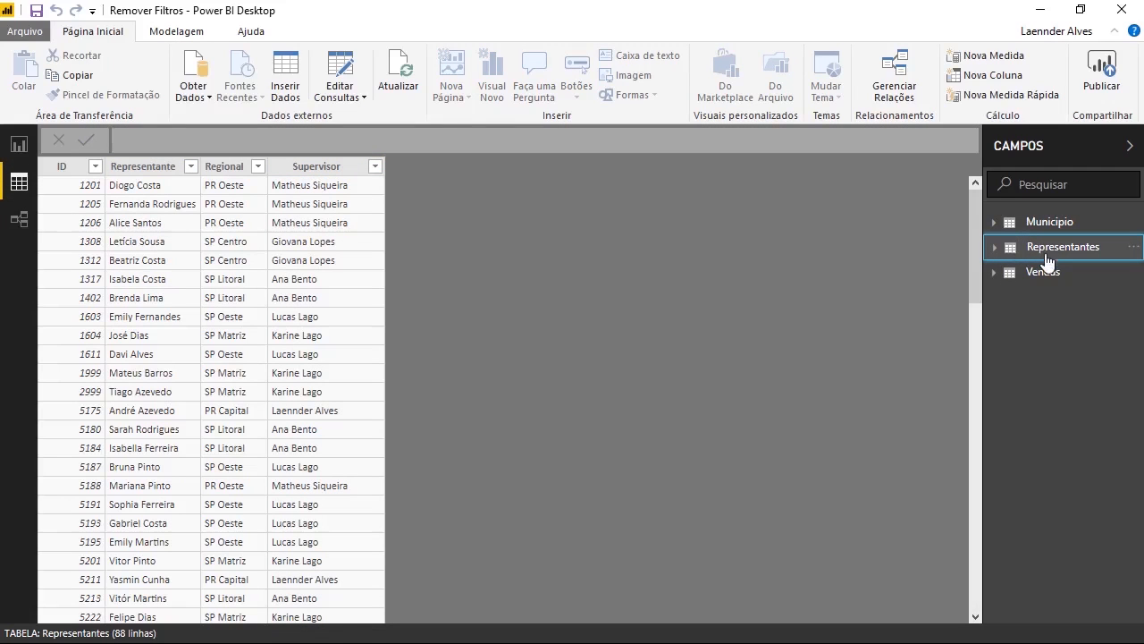
pyautogui.moveTo(1049, 258)
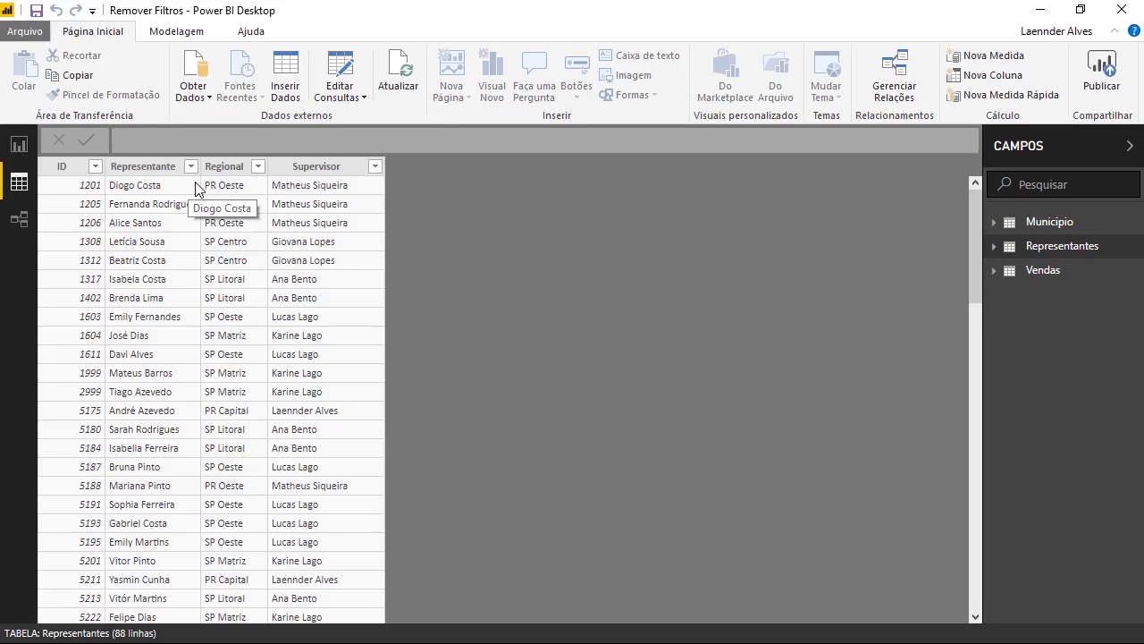
pyautogui.click(311, 199)
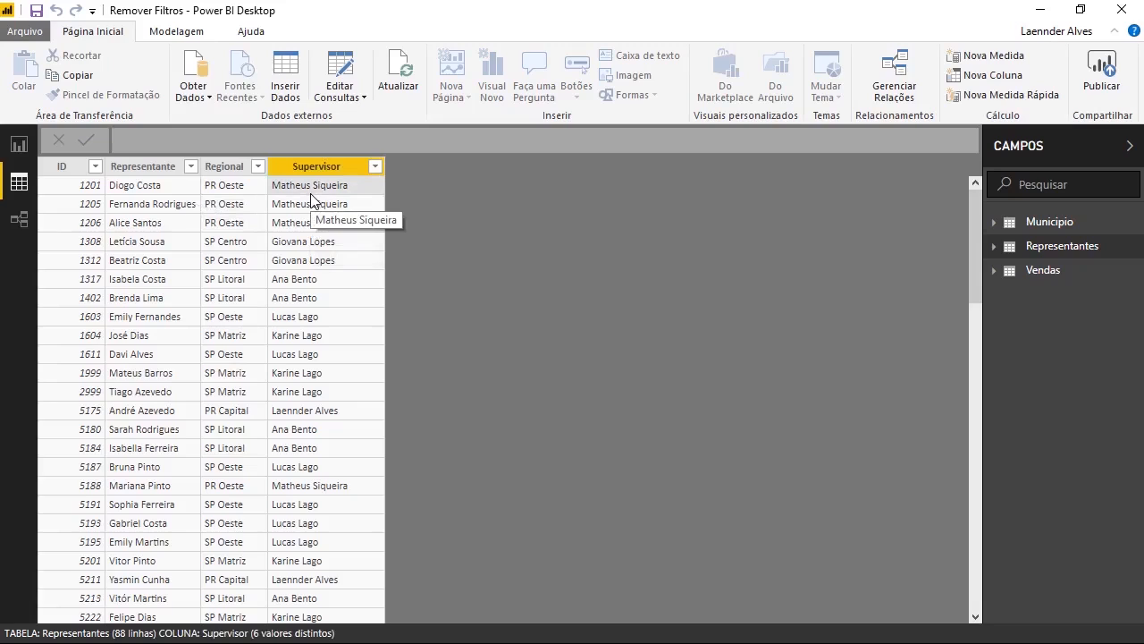
pyautogui.click(147, 185)
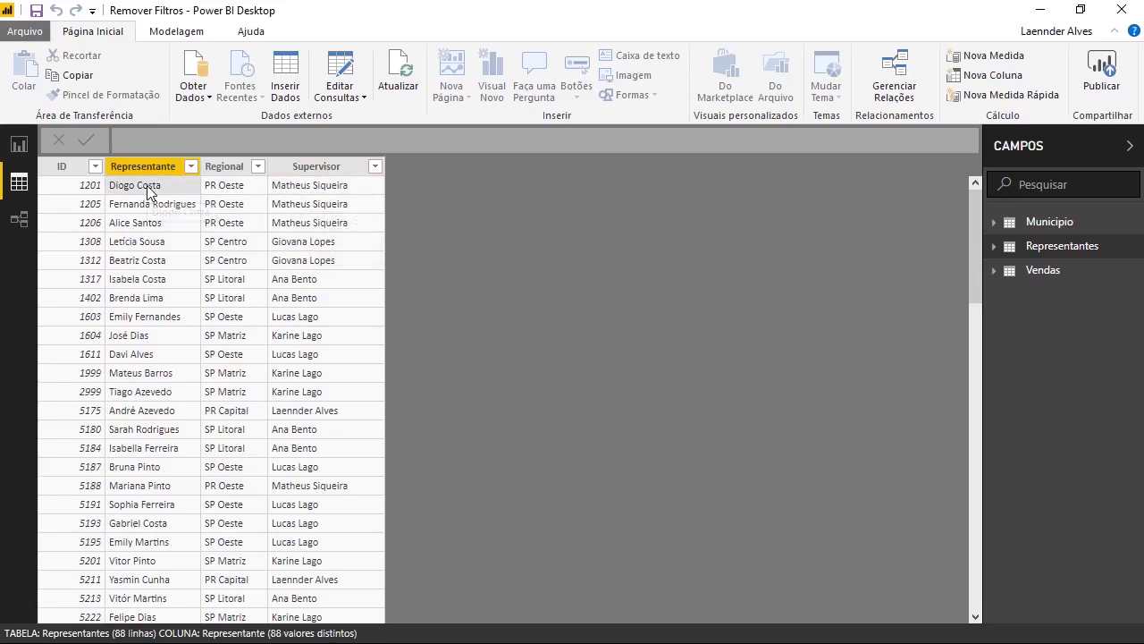
pyautogui.click(299, 249)
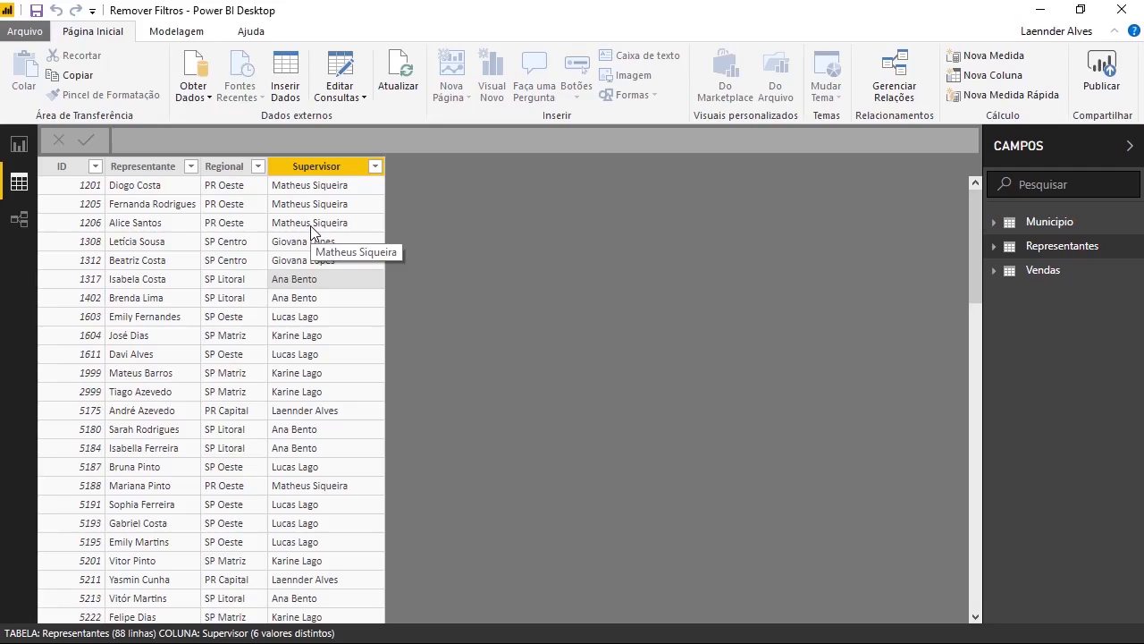
# - Open Gerenciar funções from the Modelagem tab on the report page
pyautogui.click(23, 146)
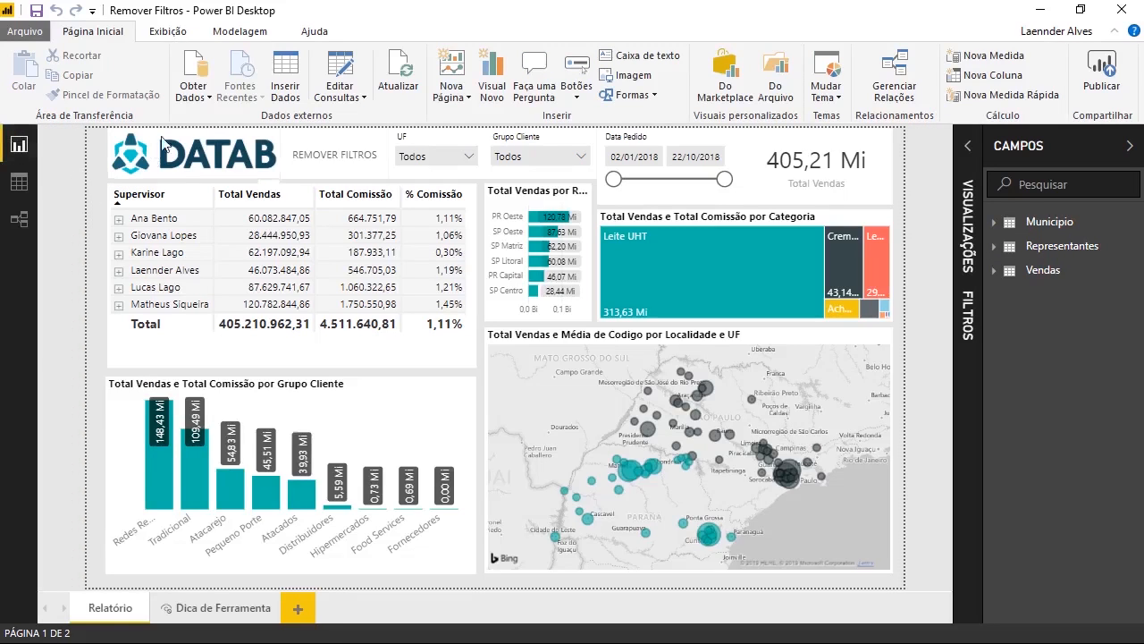
pyautogui.click(249, 34)
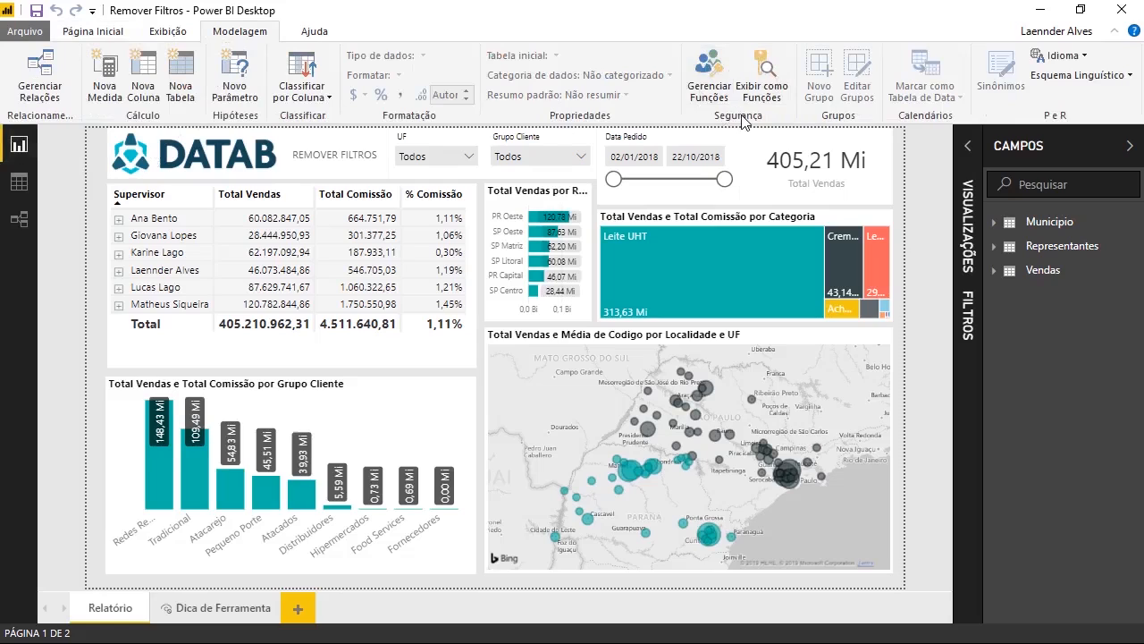
pyautogui.click(709, 82)
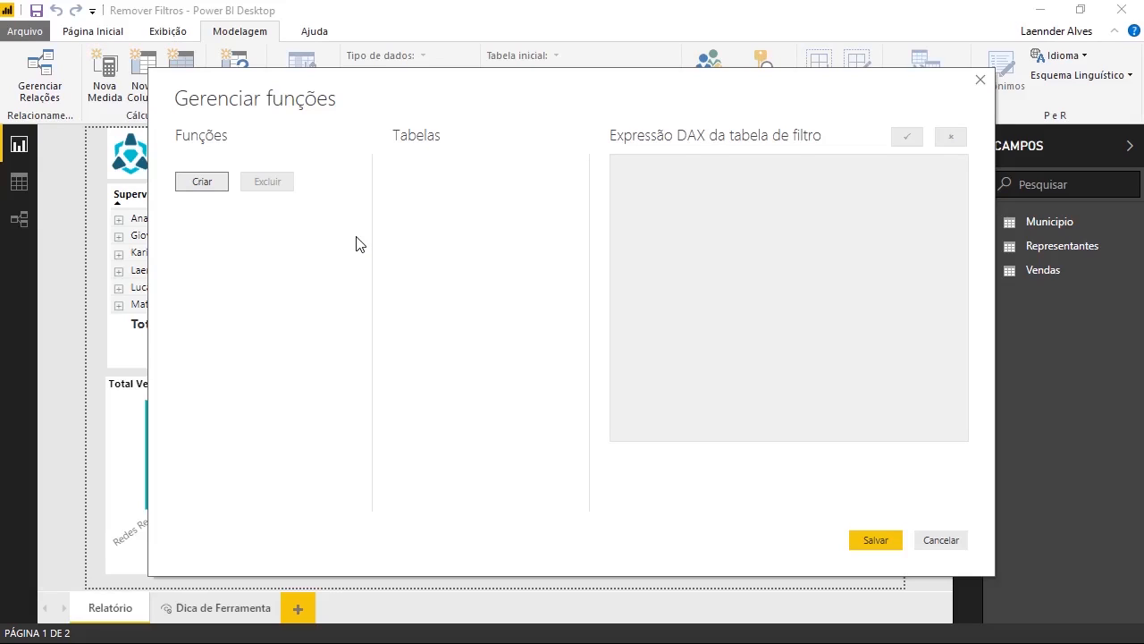
# - Create a new security role named Matheus
pyautogui.click(204, 184)
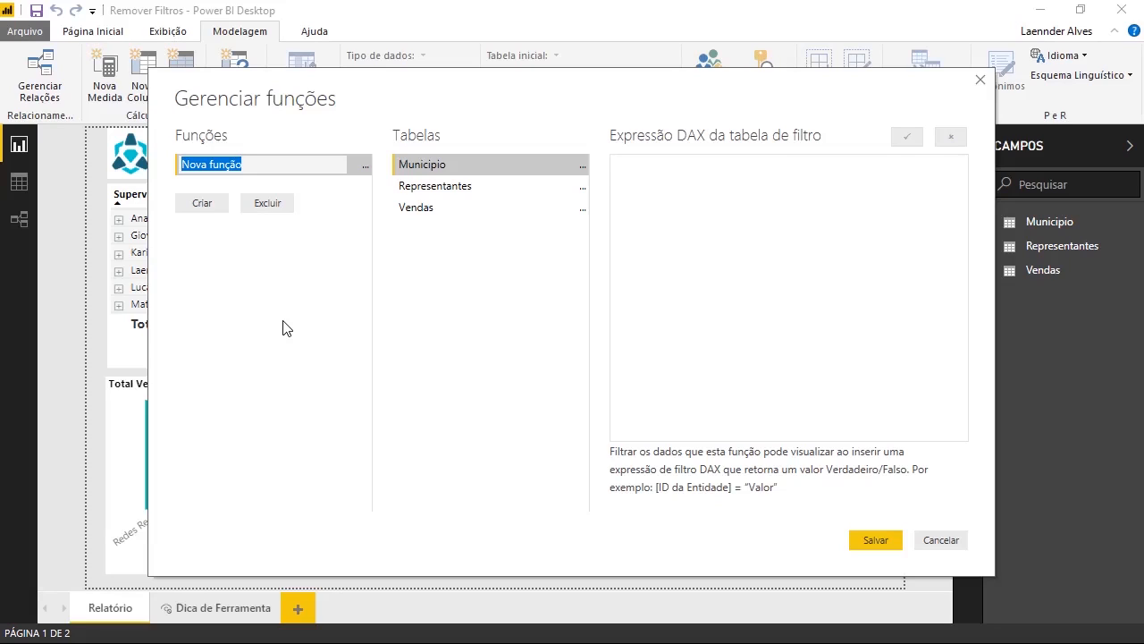
pyautogui.write('Matheus')
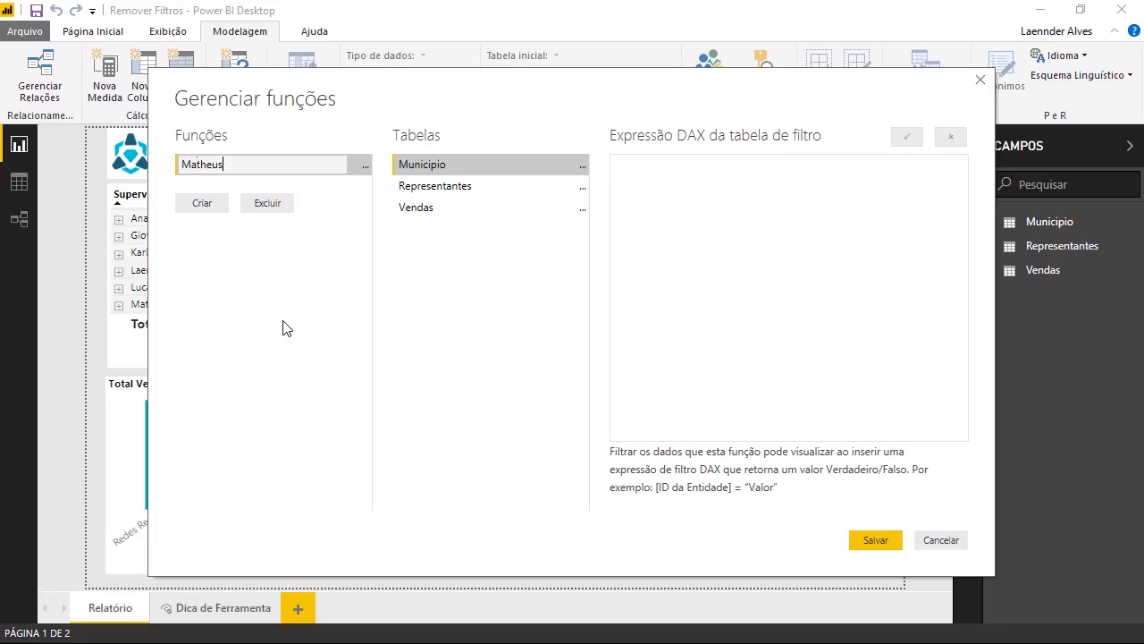
pyautogui.press('Return')
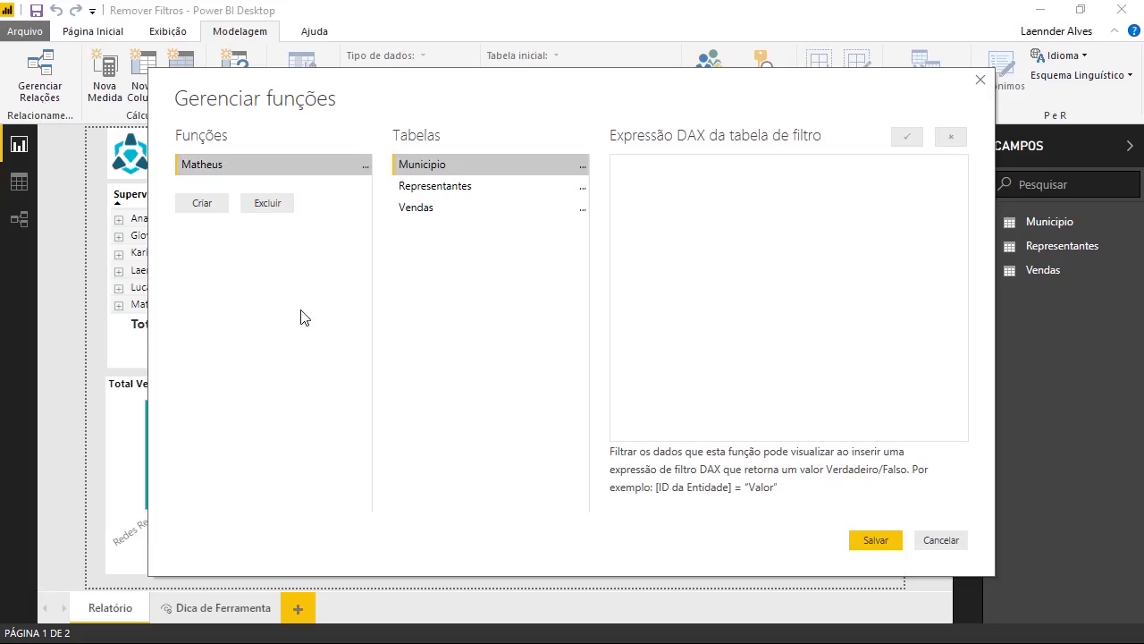
# - Filter the Matheus role's Representantes table by [Supervisor] equal to the supervisor's full name, then add a second role
pyautogui.click(676, 215)
pyautogui.click(426, 190)
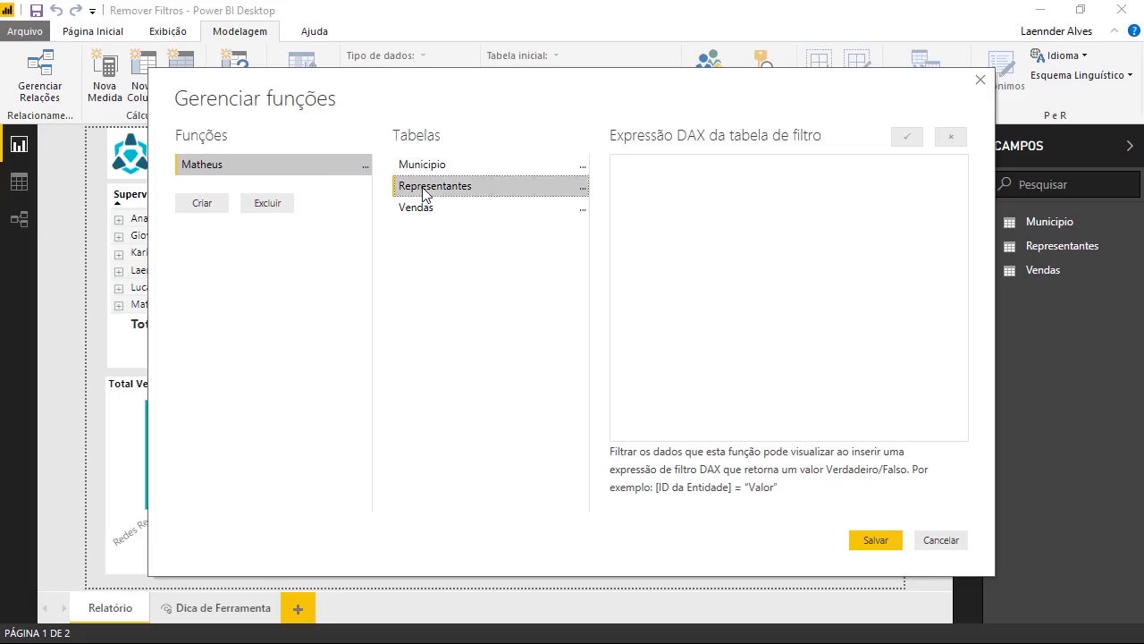
pyautogui.click(582, 188)
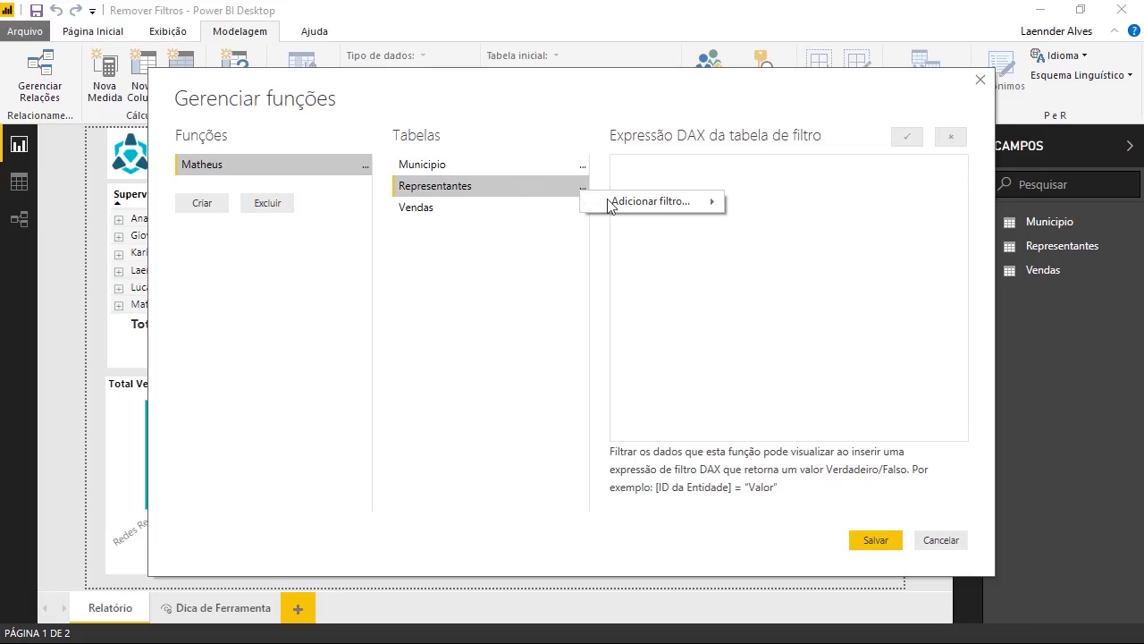
pyautogui.moveTo(624, 208)
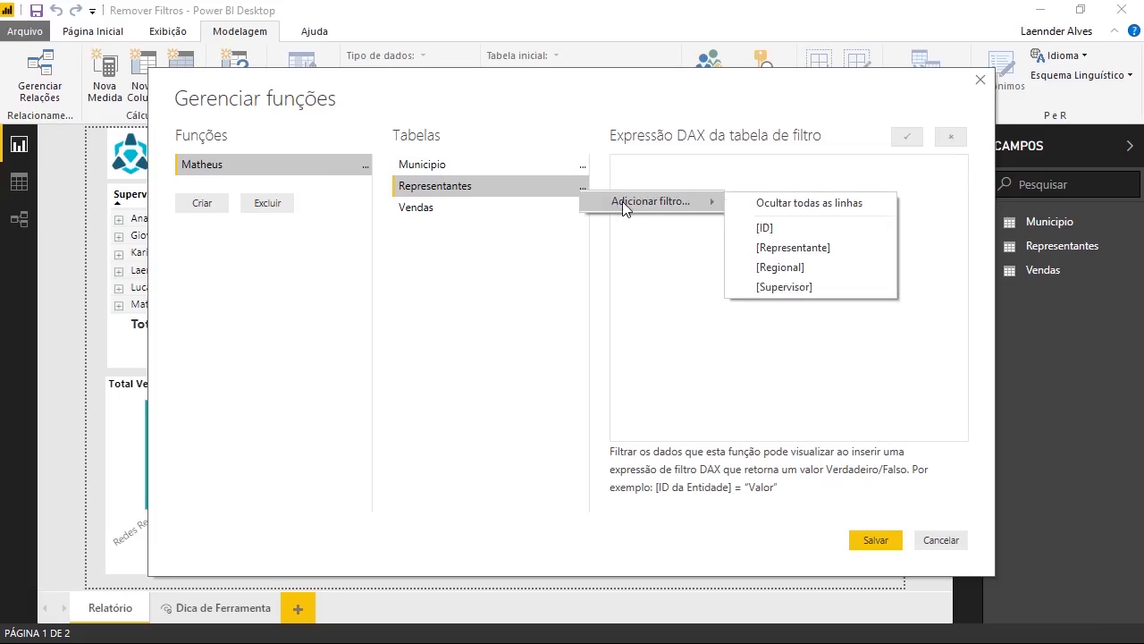
pyautogui.click(785, 287)
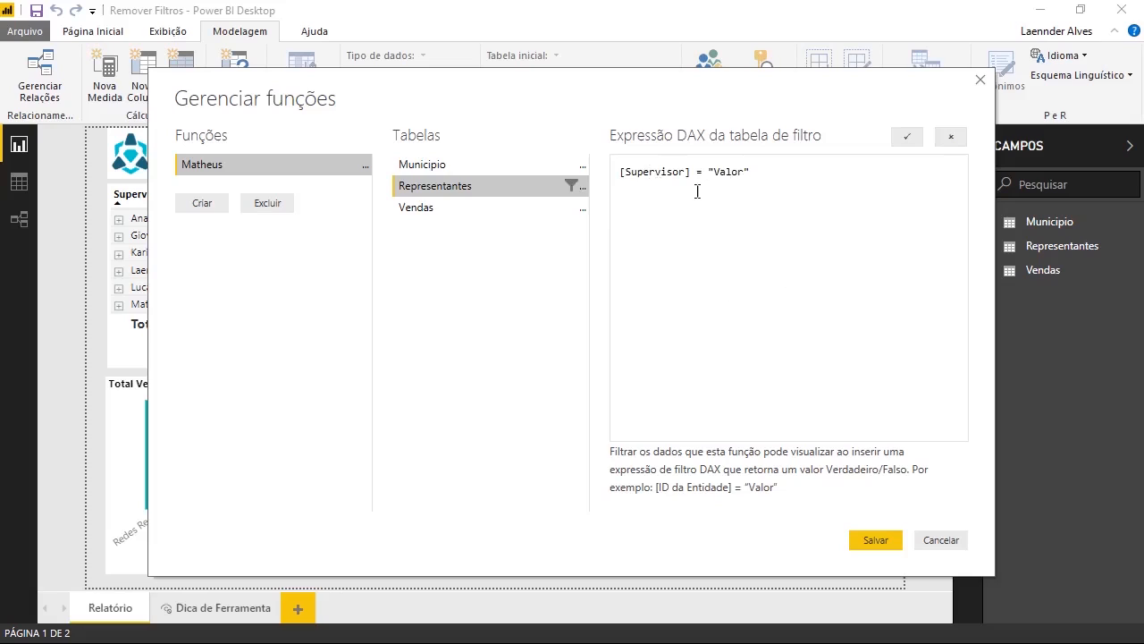
pyautogui.click(740, 172)
pyautogui.press('Right')
pyautogui.hotkey('shift', 'Left')
pyautogui.hotkey('shift', 'Left')
pyautogui.hotkey('shift', 'Left')
pyautogui.hotkey('shift', 'Left')
pyautogui.hotkey('shift', 'Left')
pyautogui.click(702, 204)
pyautogui.click(202, 204)
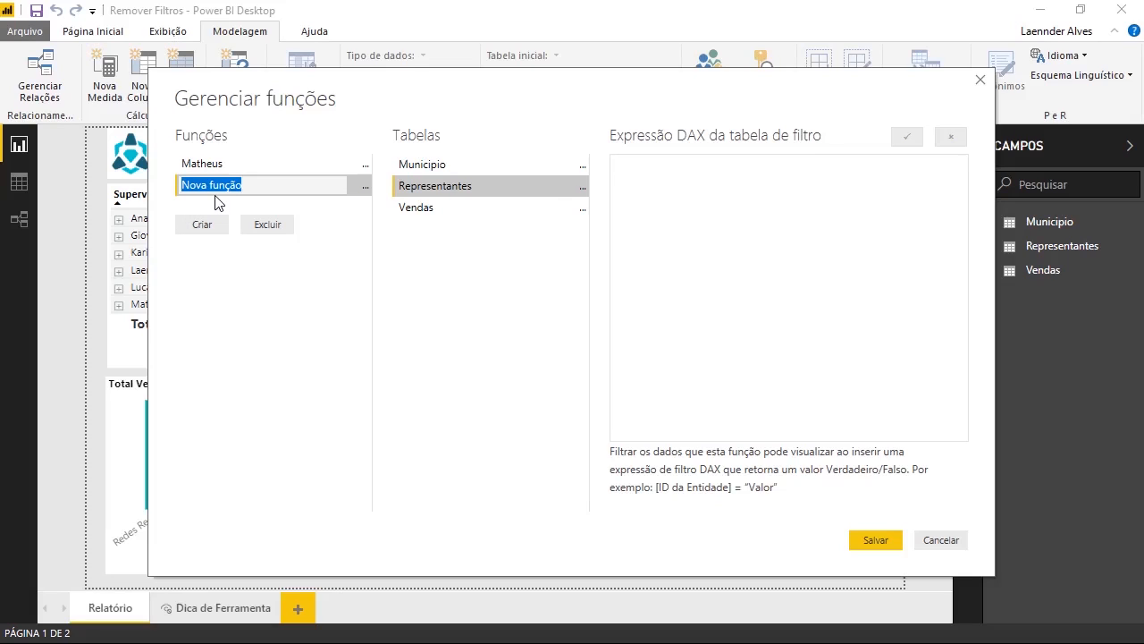
# - Name the role Gerencia and add a [Supervisor] filter on the first supervisor's name followed by ||
pyautogui.write('Gerencia')
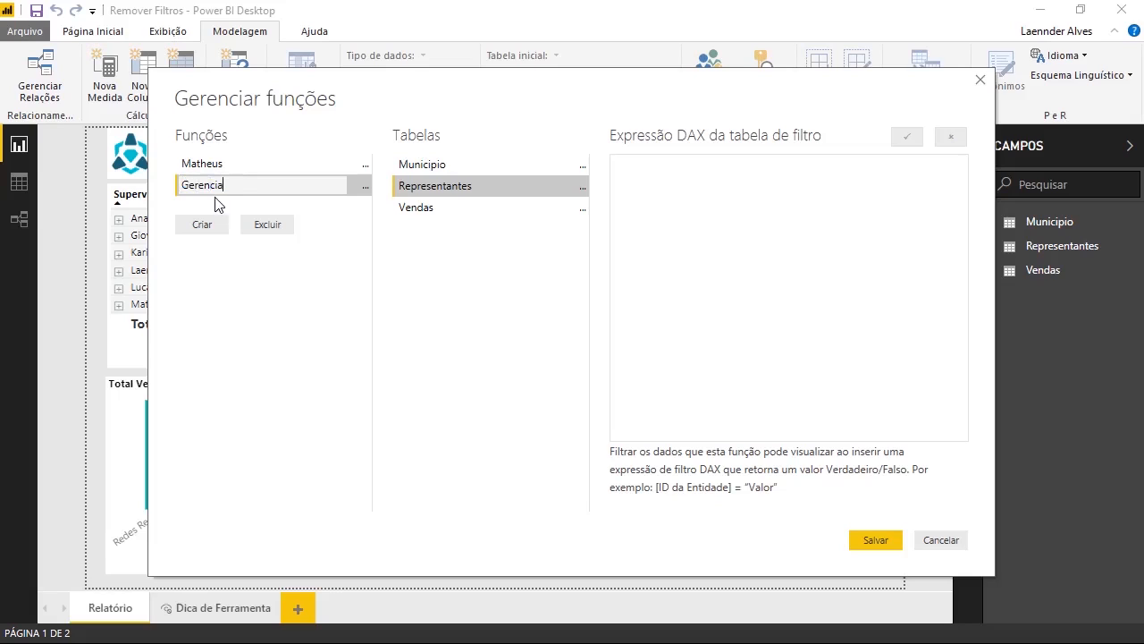
pyautogui.press('Return')
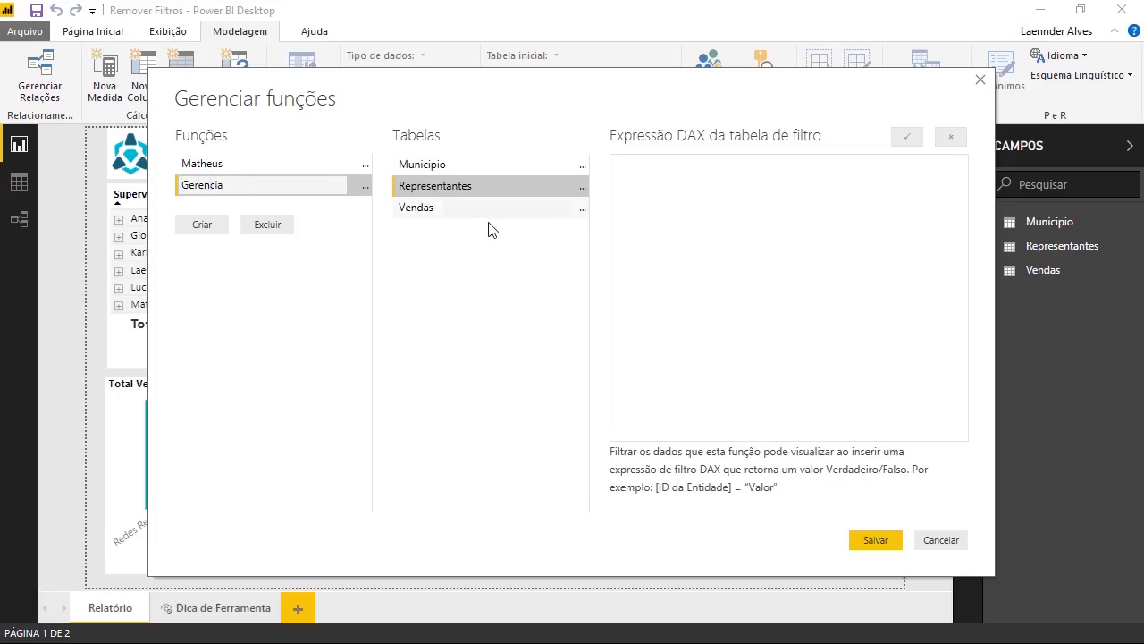
pyautogui.click(582, 190)
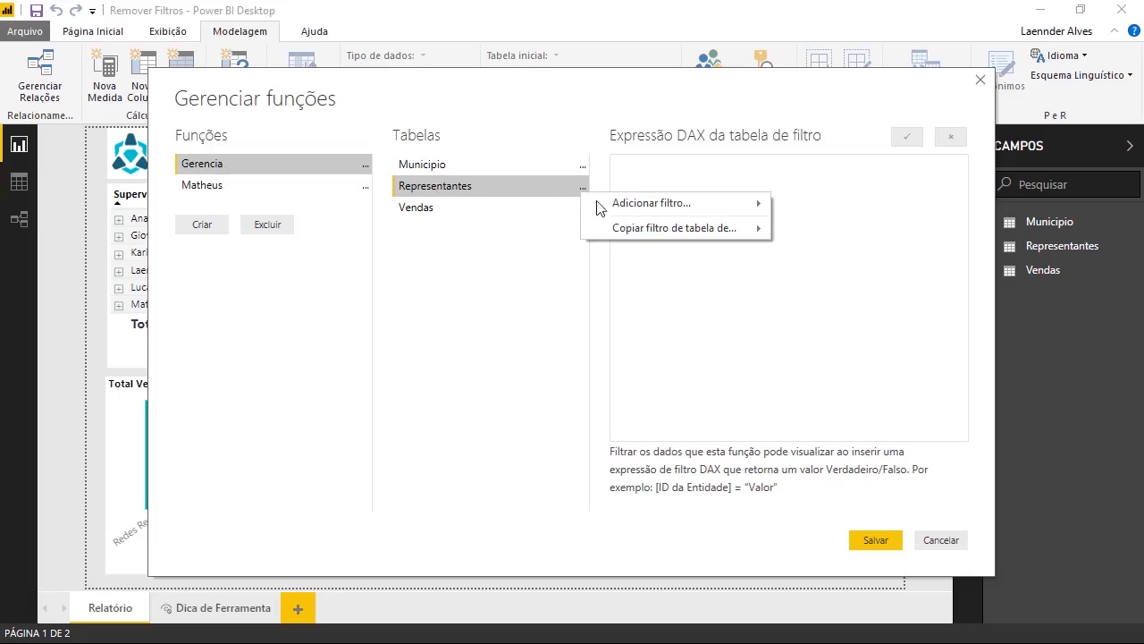
pyautogui.moveTo(608, 206)
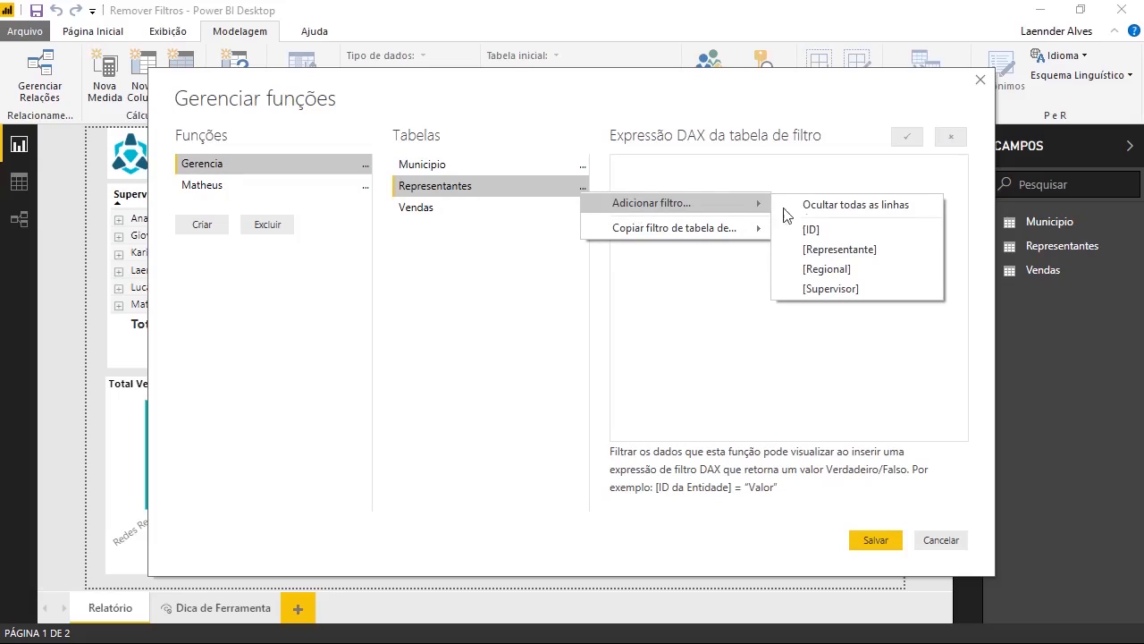
pyautogui.click(794, 288)
pyautogui.moveTo(749, 172); pyautogui.dragTo(715, 171)
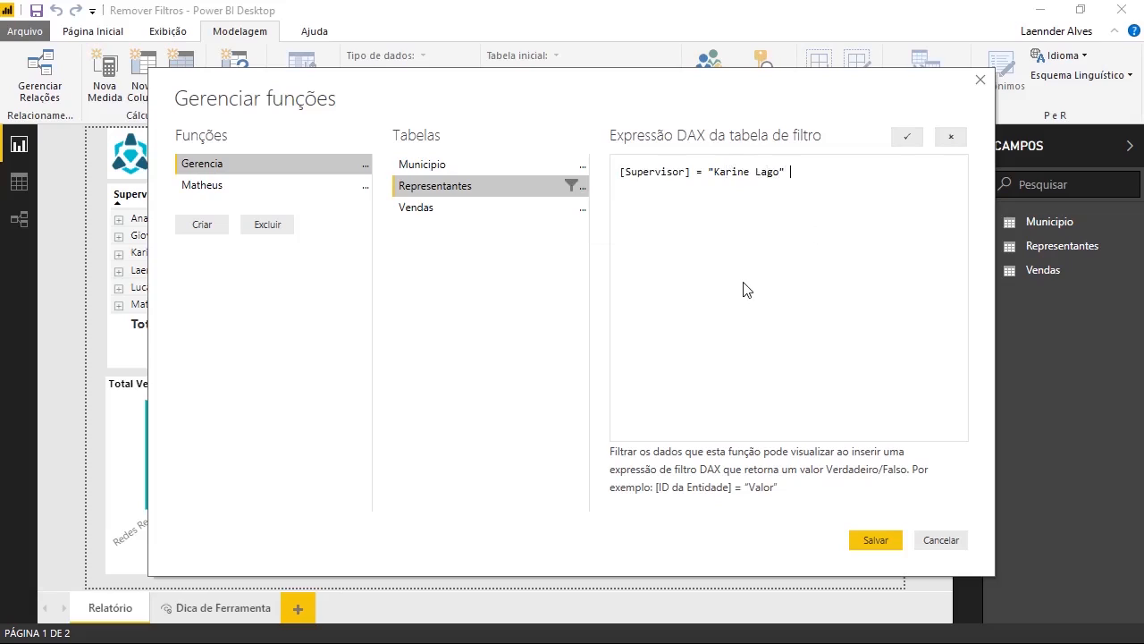
pyautogui.write(' ||')
# - Add a second [Supervisor] condition with the other supervisor's full name, joined to the first by ||
pyautogui.click(582, 185)
pyautogui.moveTo(628, 218)
pyautogui.moveTo(634, 199)
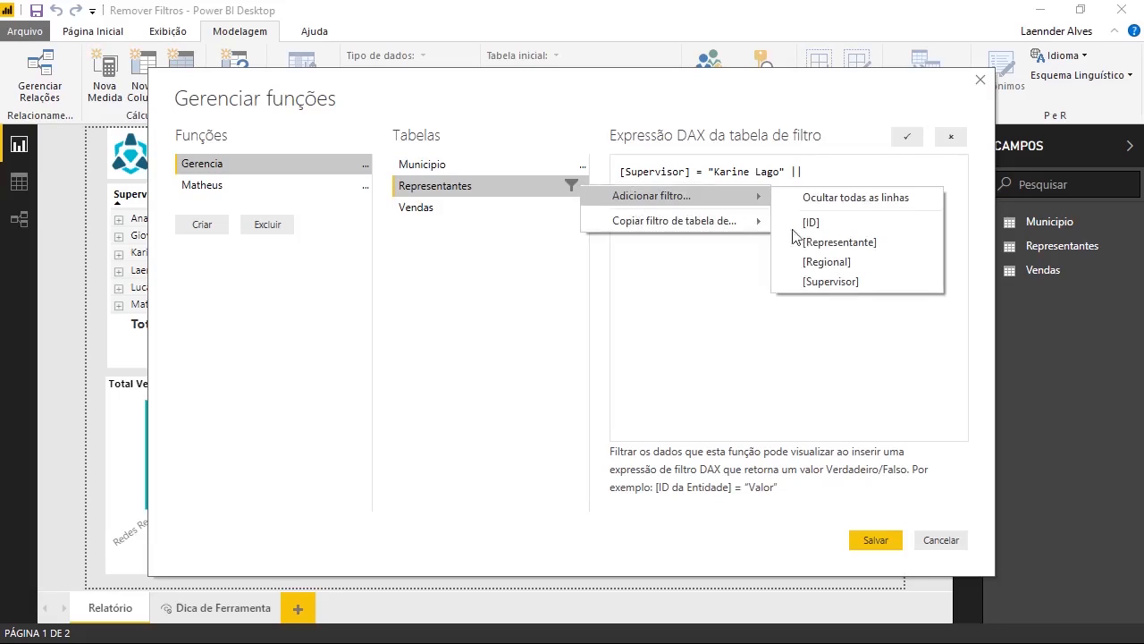
pyautogui.click(796, 278)
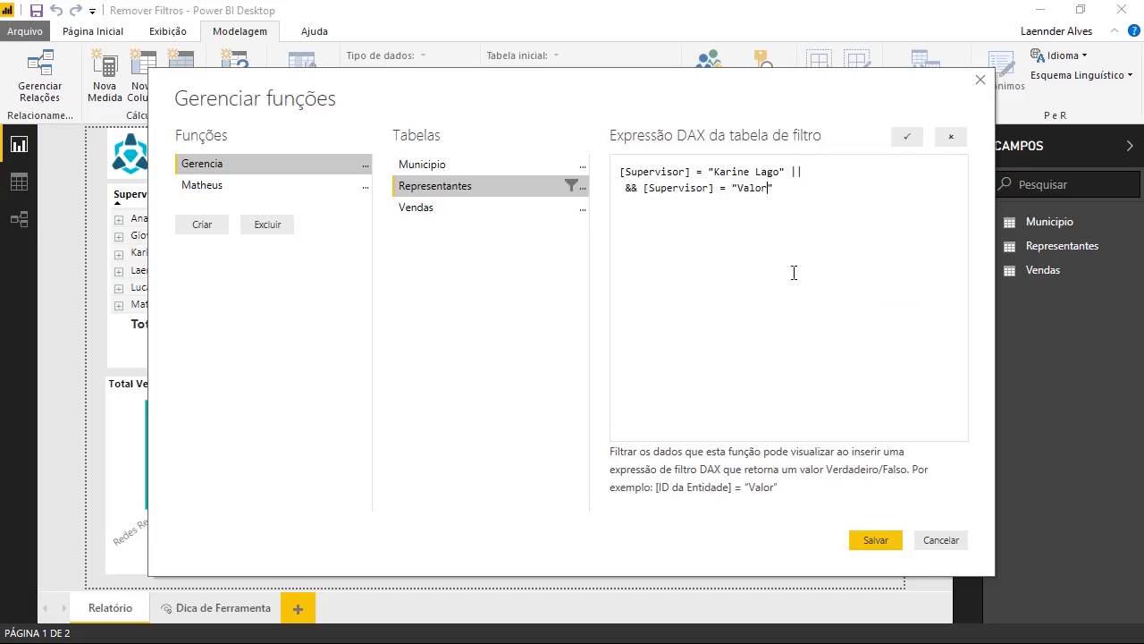
pyautogui.doubleClick(633, 188)
pyautogui.press('BackSpace')
pyautogui.press('BackSpace')
pyautogui.press('Delete')
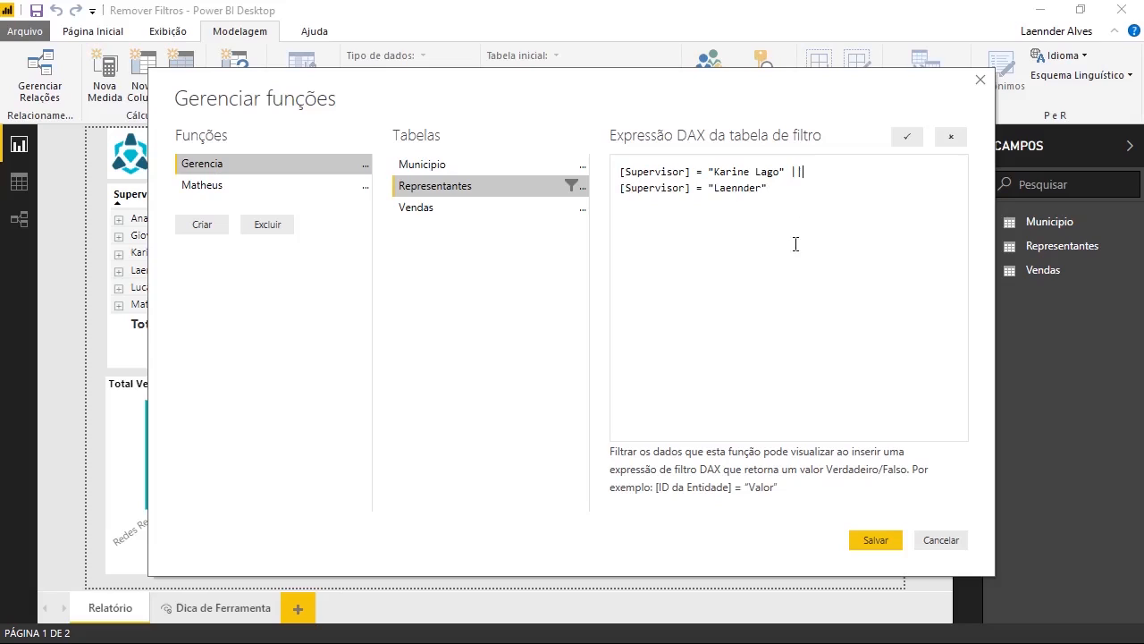
pyautogui.hotkey('shift', 'Left')
pyautogui.hotkey('shift', 'Left')
pyautogui.write('&&')
pyautogui.hotkey('shift', 'Left')
pyautogui.hotkey('shift', 'Left')
pyautogui.write('||')
pyautogui.click(763, 189)
# - Create a new role named Ana
pyautogui.click(212, 230)
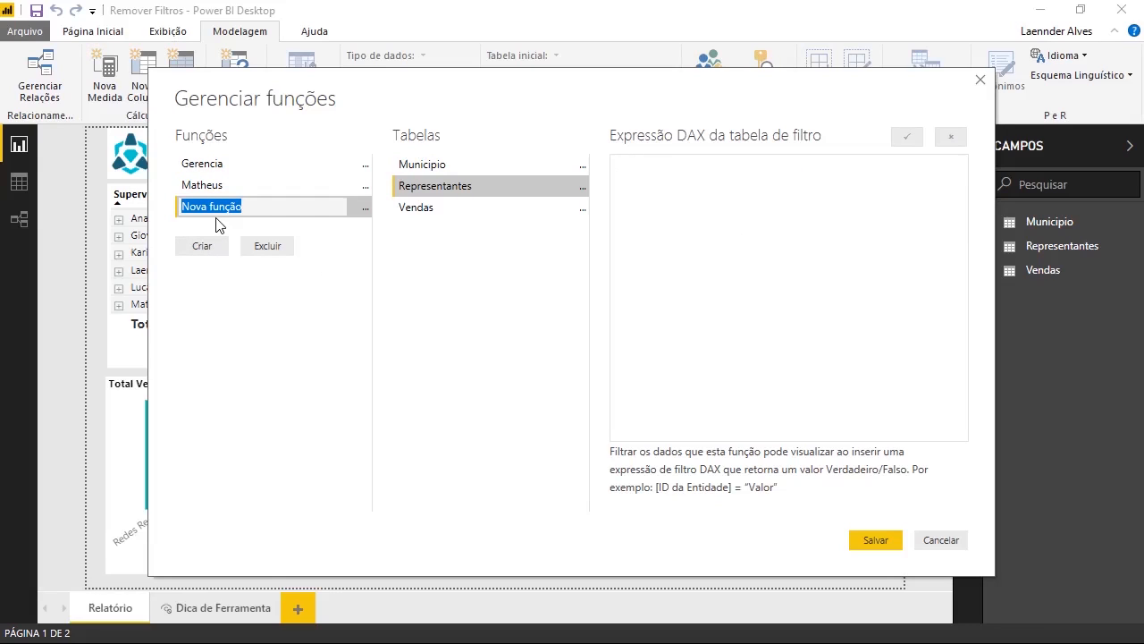
pyautogui.write('Ana')
pyautogui.press('Return')
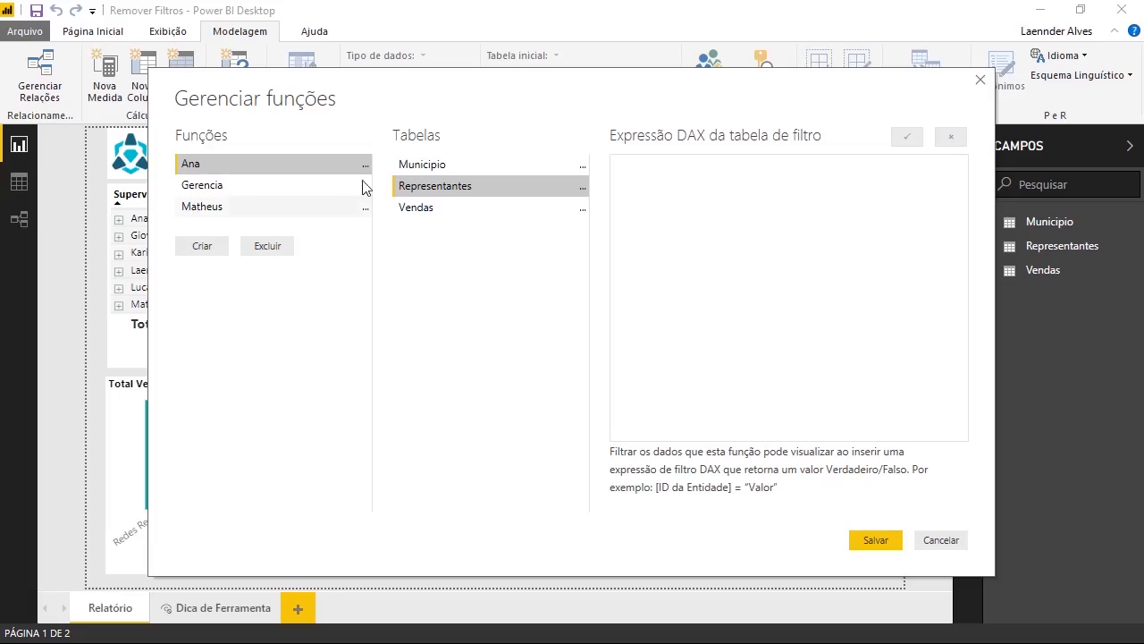
# - Filter the Ana role's Representantes by [Supervisor] equal to that supervisor's full name and save the roles
pyautogui.click(583, 190)
pyautogui.moveTo(715, 197)
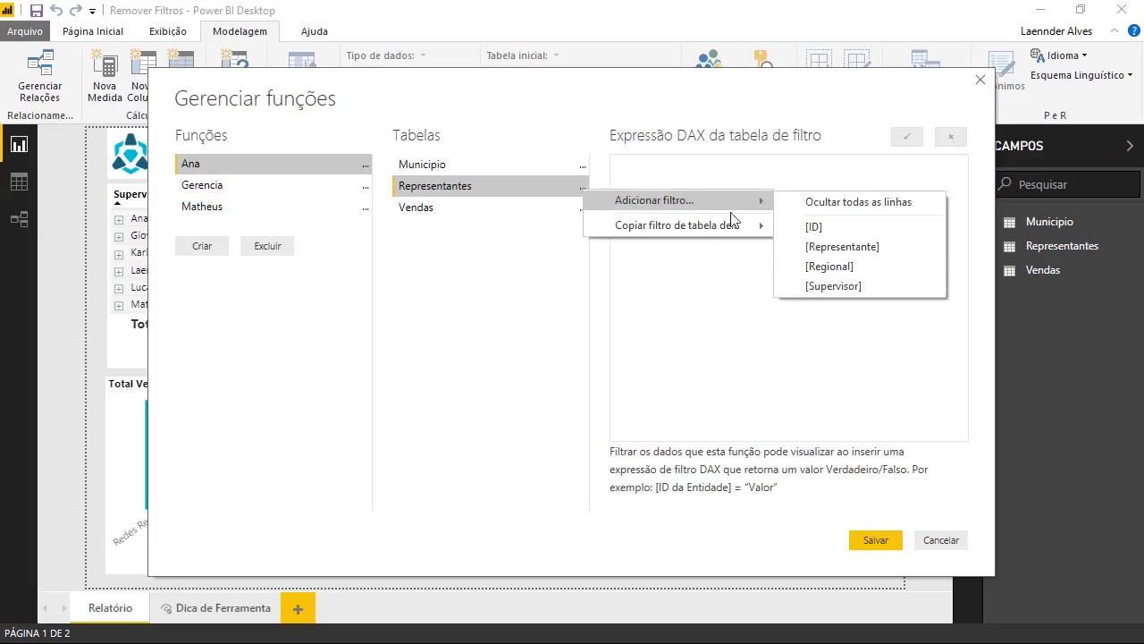
pyautogui.click(826, 284)
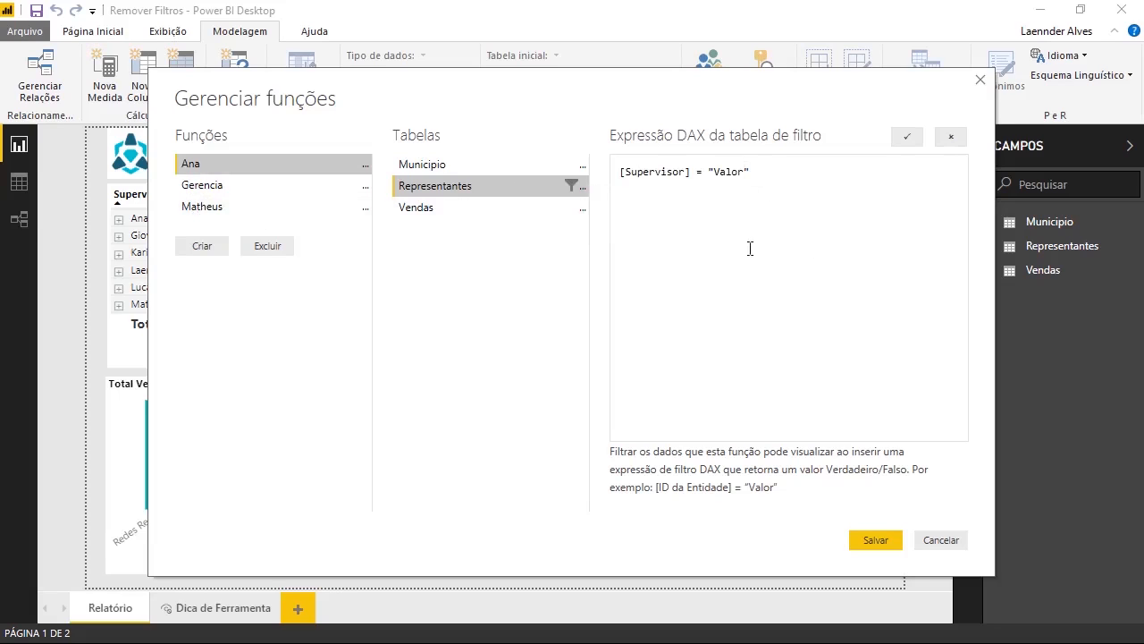
pyautogui.hotkey('ctrl', 'shift', 'Left')
pyautogui.click(870, 540)
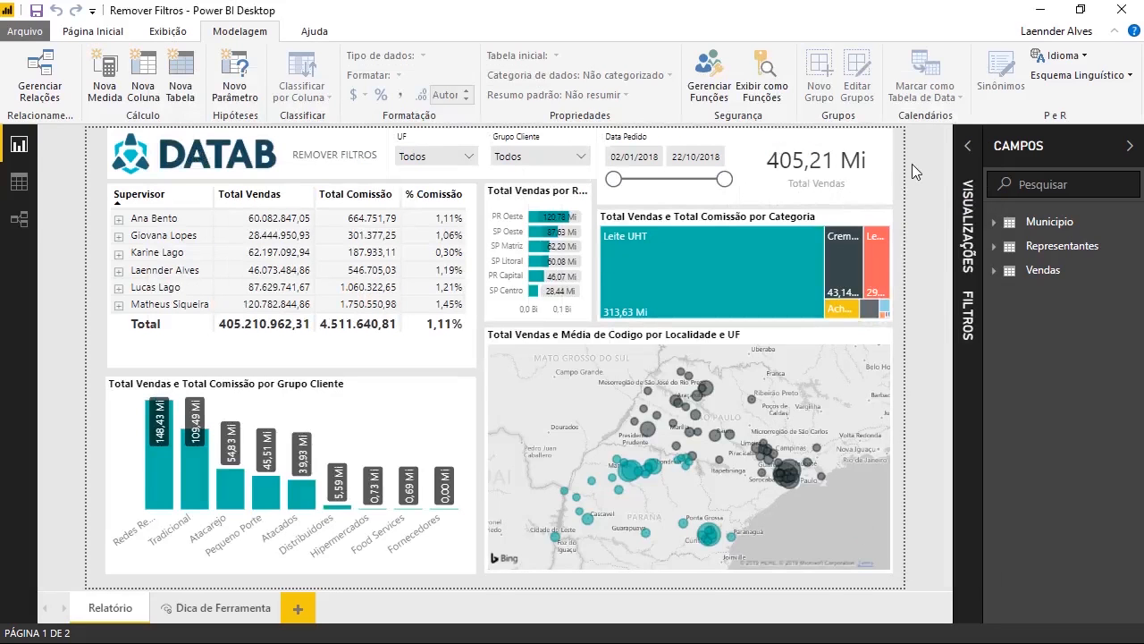
# - Preview the report as Gerencia, stop the preview, and reopen Exibir como funções
pyautogui.click(754, 93)
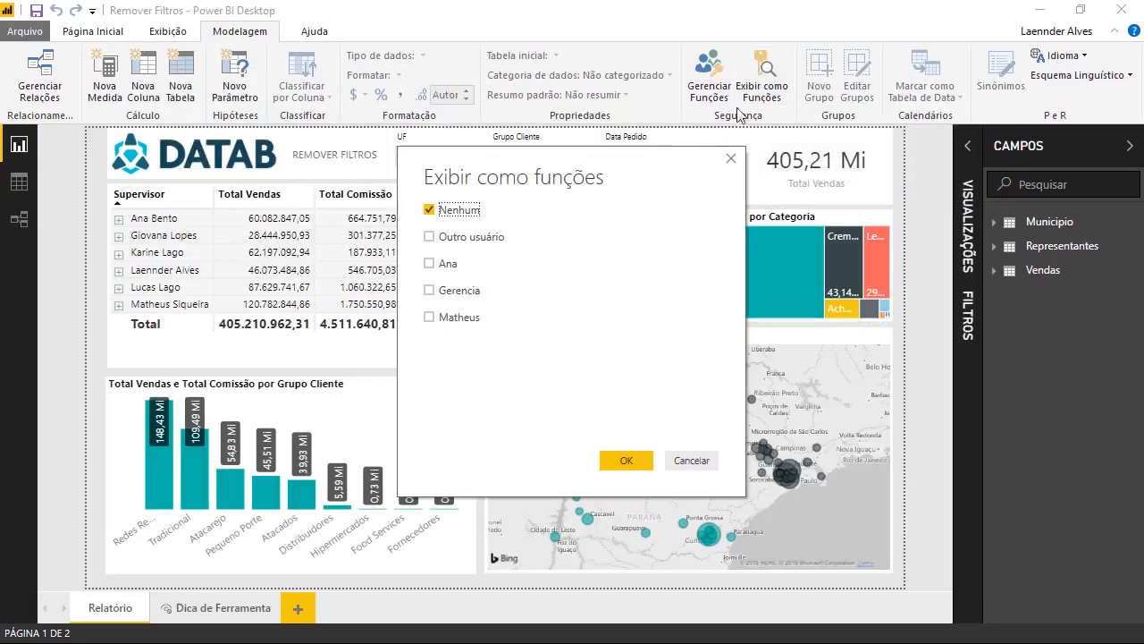
pyautogui.click(447, 294)
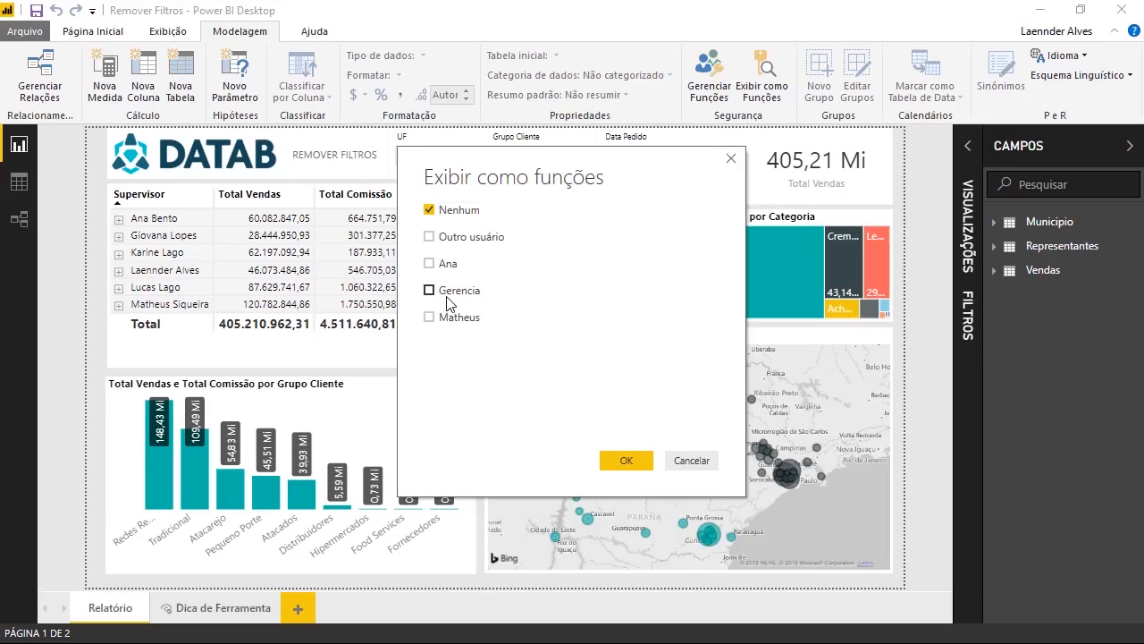
pyautogui.click(632, 461)
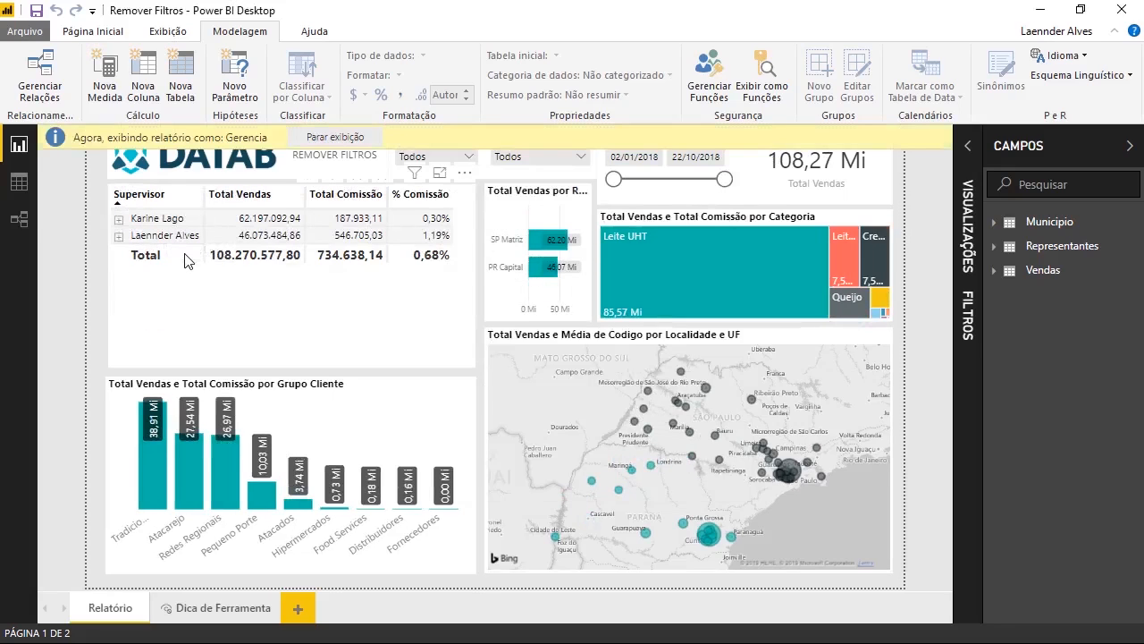
pyautogui.click(321, 141)
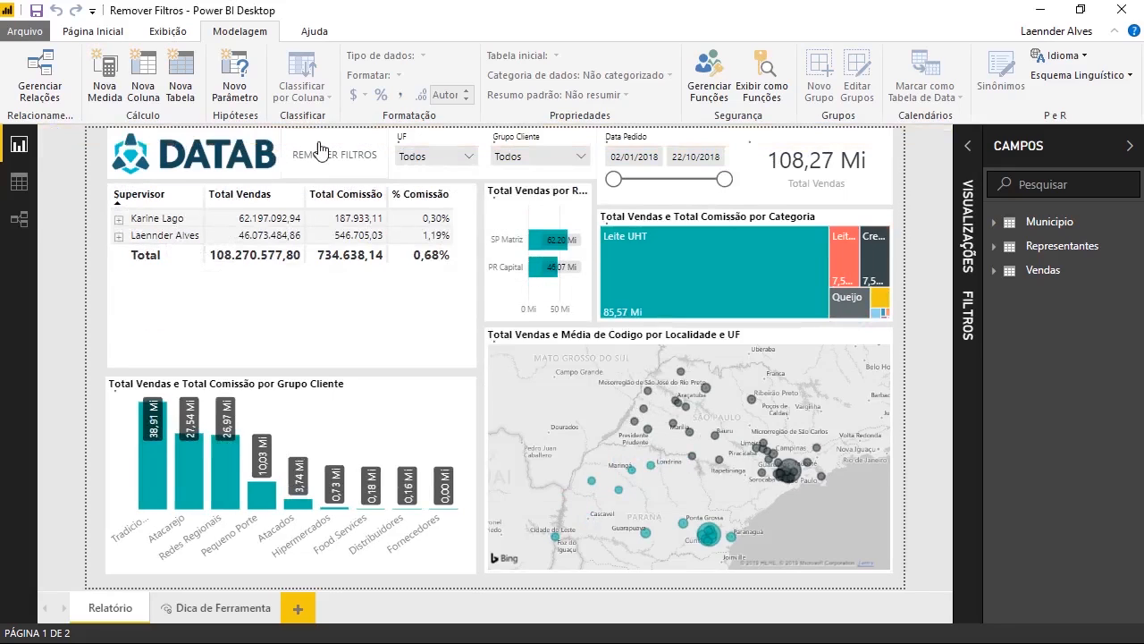
pyautogui.click(762, 89)
# - Preview the report as the Matheus role, showing only 120.782.844,86 in sales
pyautogui.click(442, 318)
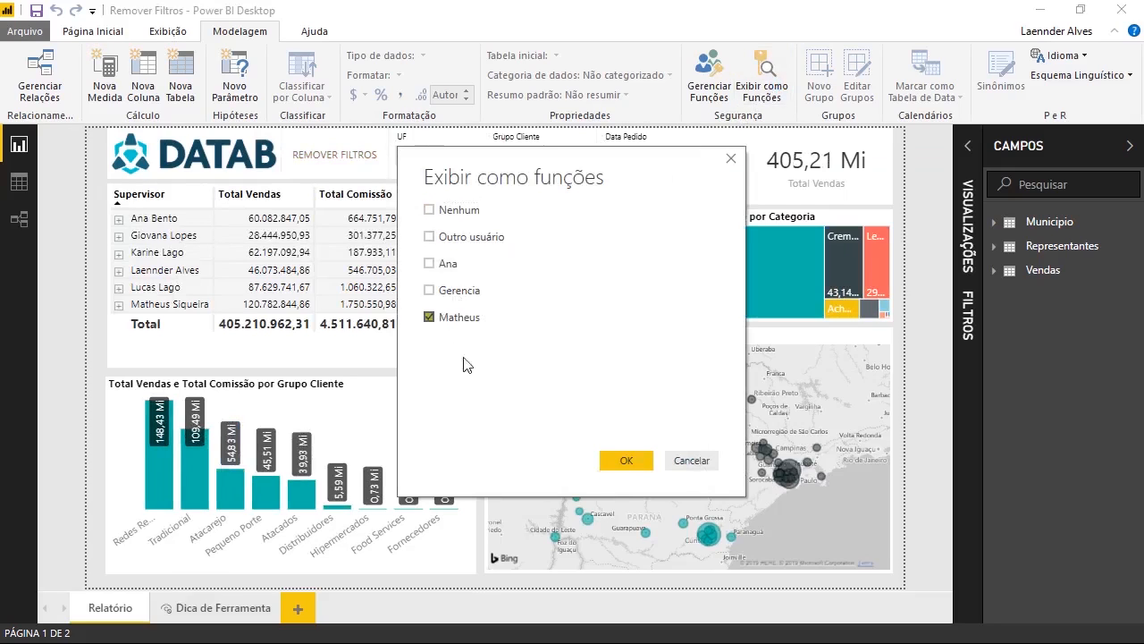
pyautogui.click(616, 463)
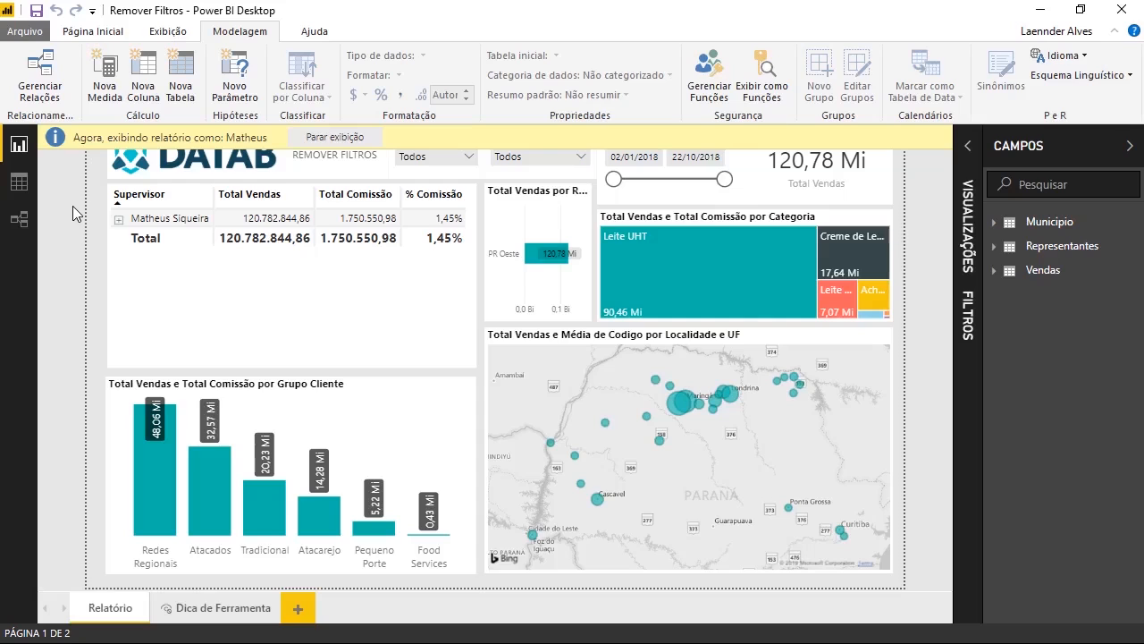
pyautogui.click(113, 36)
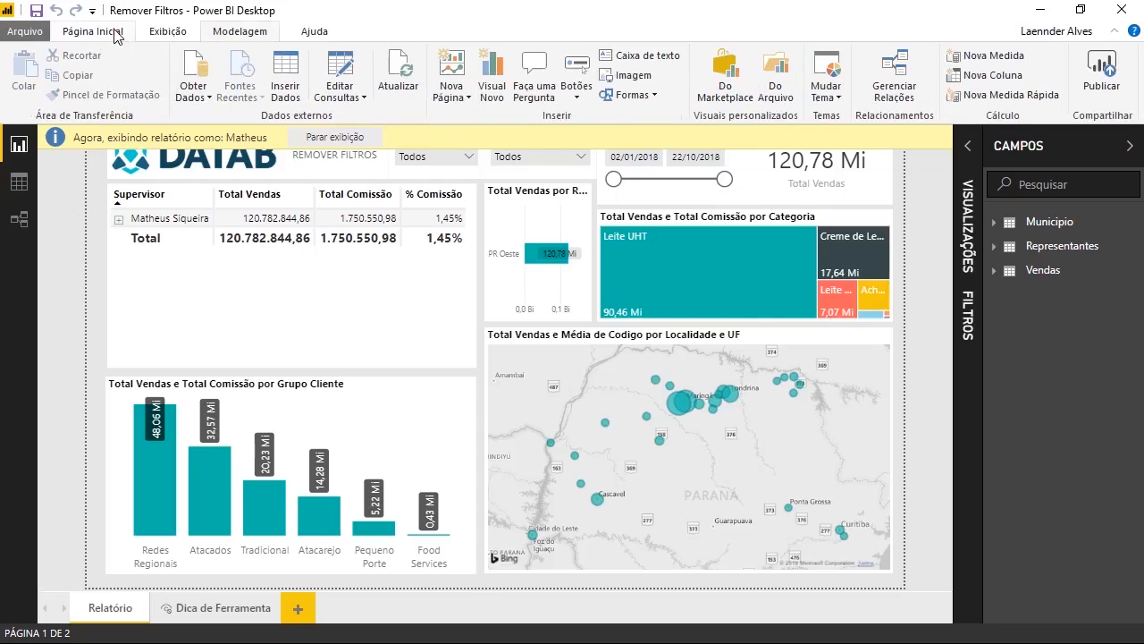
# - Save the report and publish it to the DATAB ADM workspace
pyautogui.click(1107, 81)
pyautogui.click(648, 356)
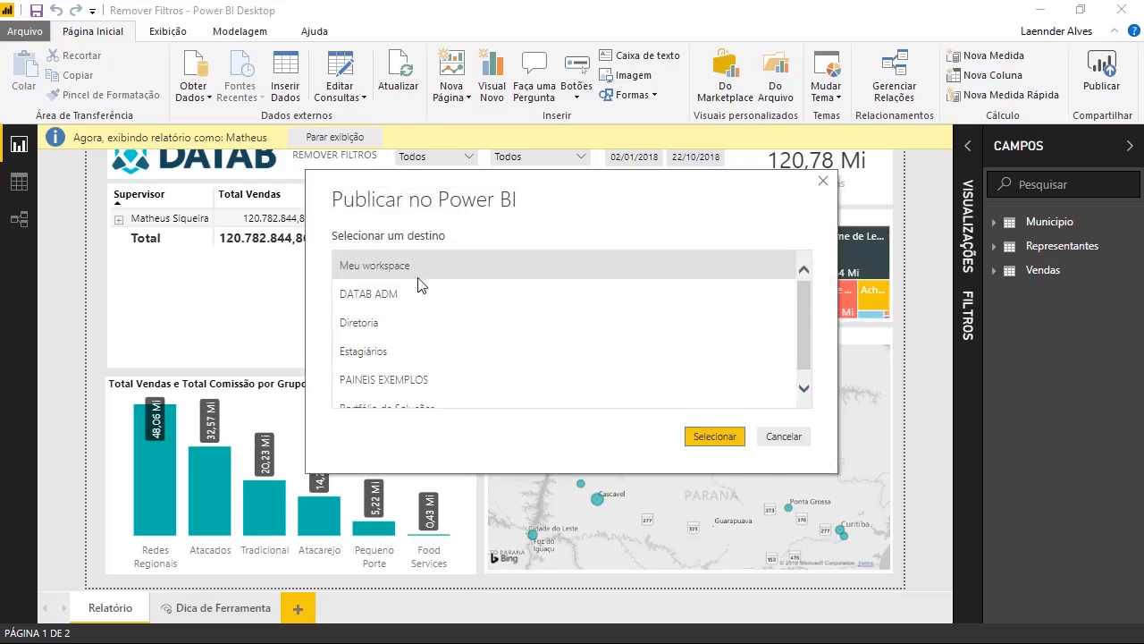
pyautogui.click(396, 294)
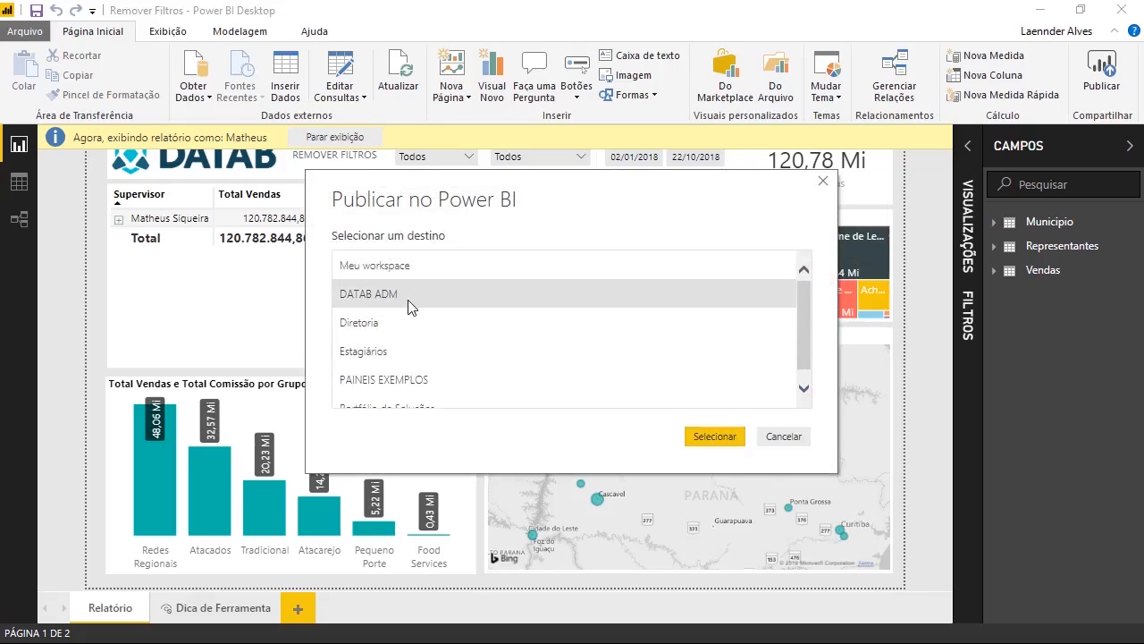
pyautogui.click(721, 437)
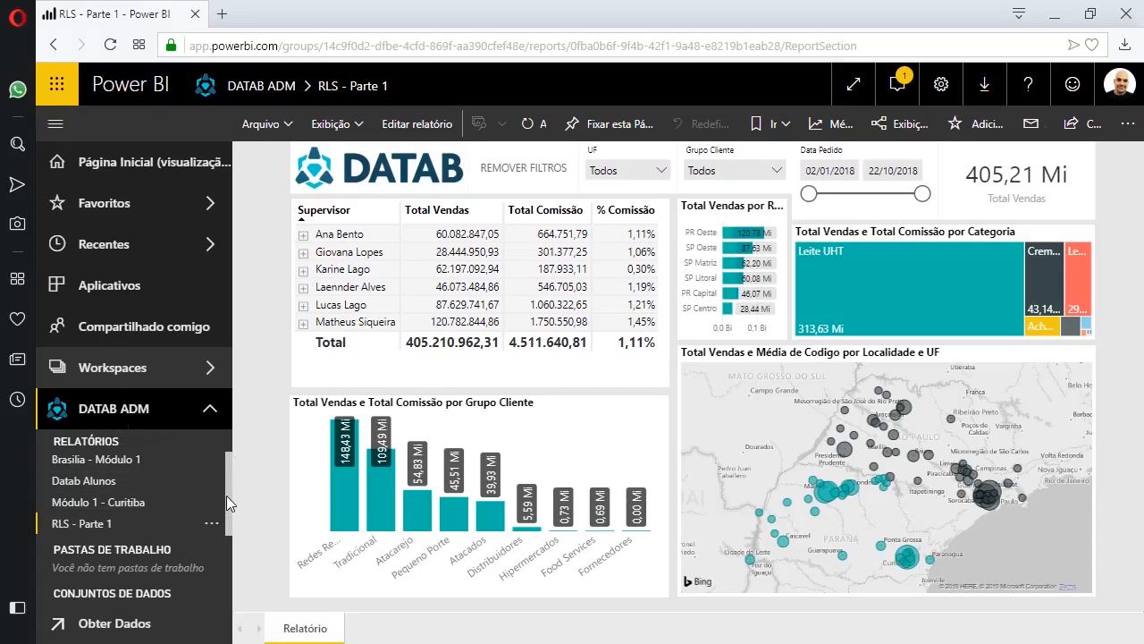
# - Open the Segurança settings for the RLS - Parte 1 dataset
pyautogui.moveTo(226, 495); pyautogui.dragTo(231, 566)
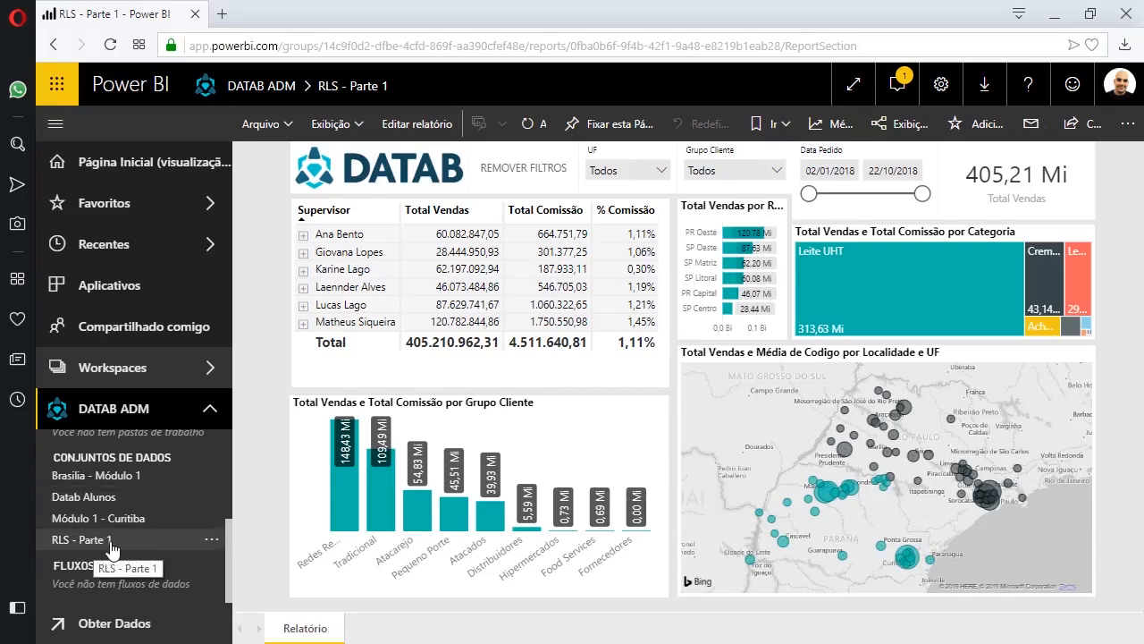
pyautogui.click(212, 543)
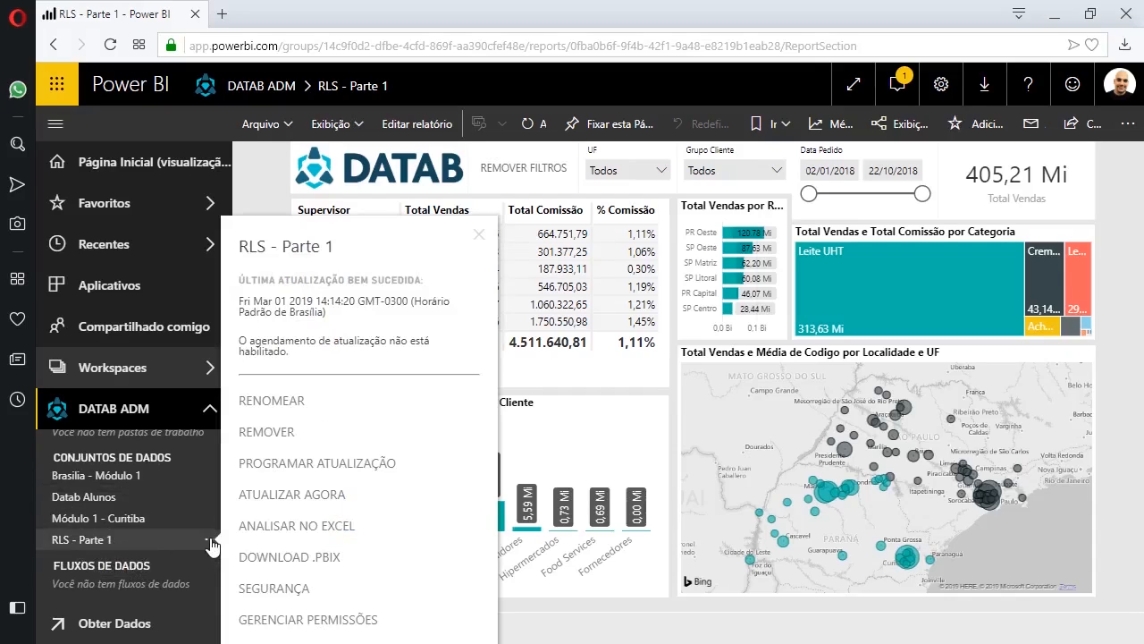
pyautogui.click(299, 590)
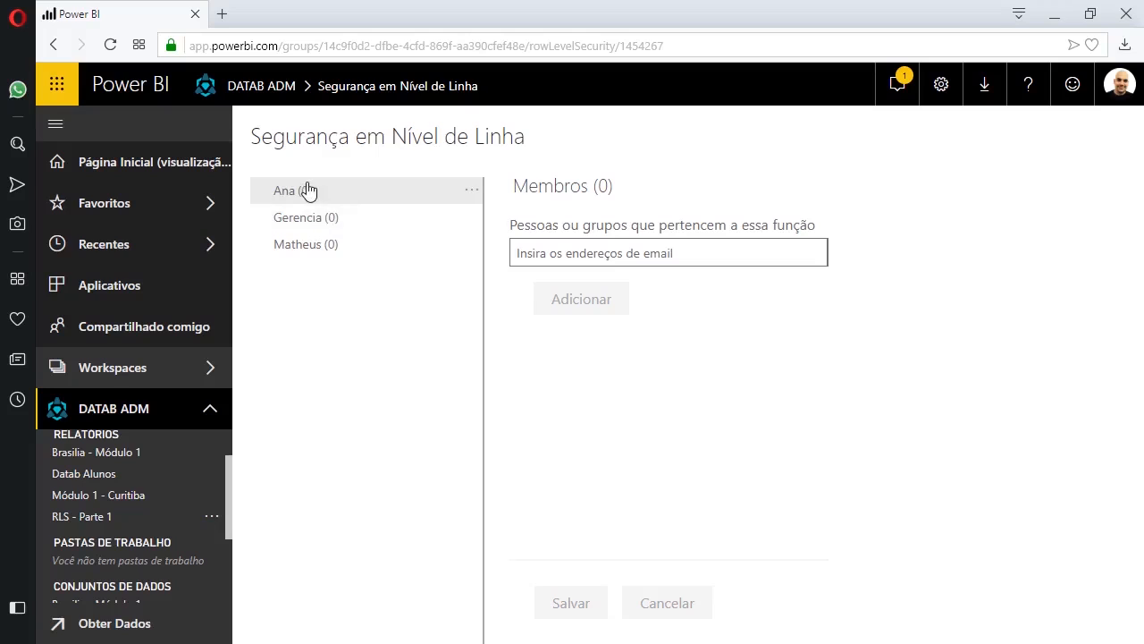
# - Add the matching colleague as a member of the Matheus role and save
pyautogui.click(355, 249)
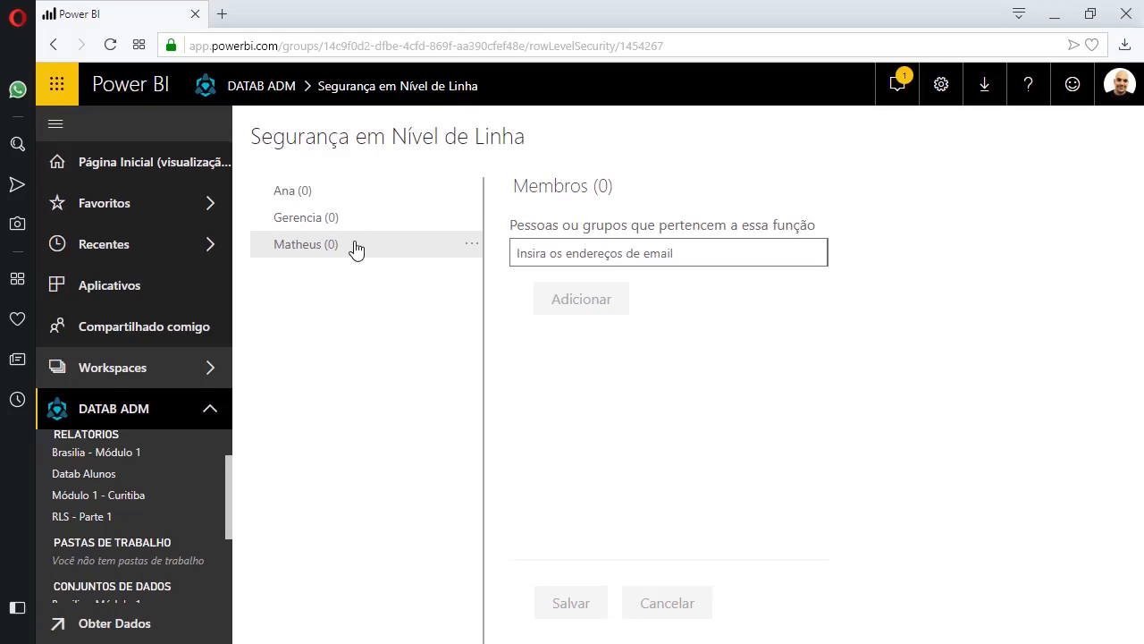
pyautogui.click(549, 247)
pyautogui.write('math')
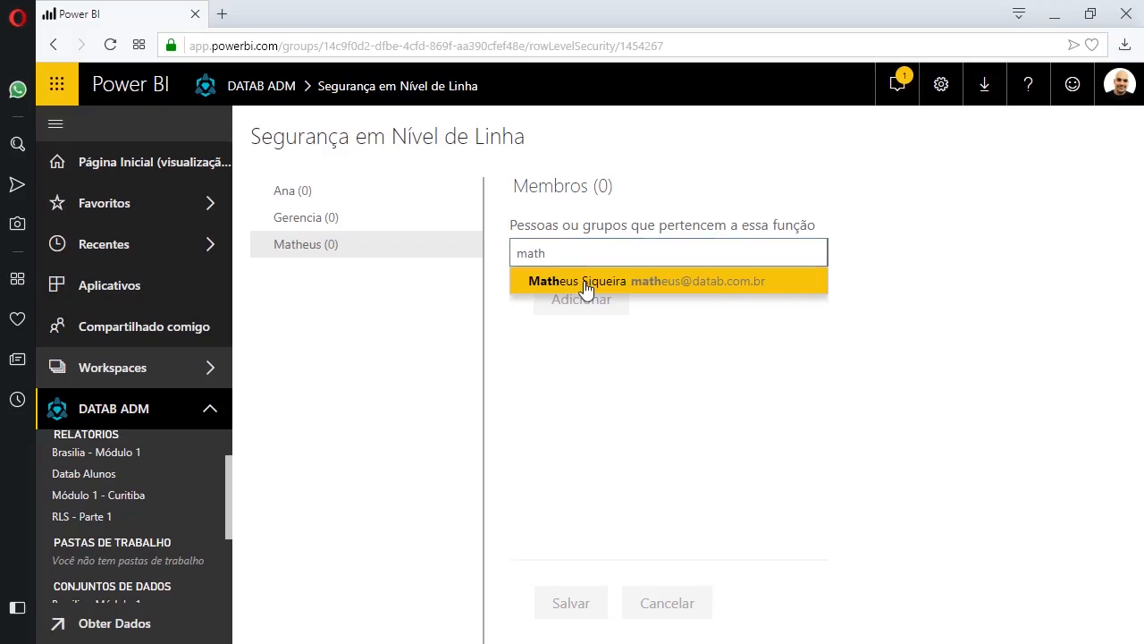
pyautogui.click(585, 283)
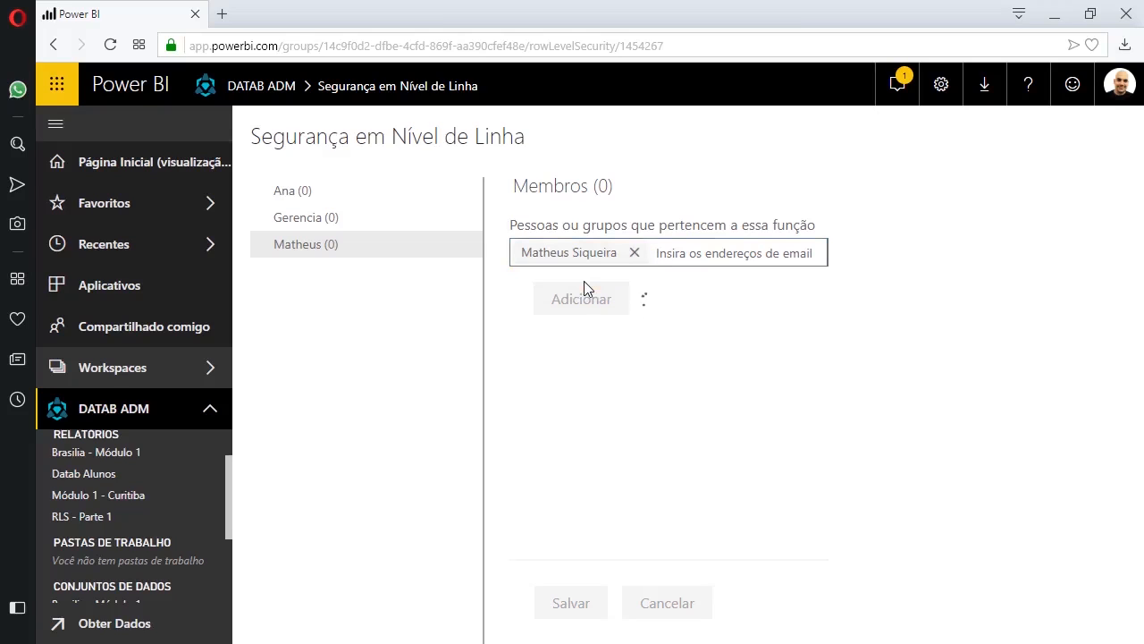
pyautogui.click(586, 304)
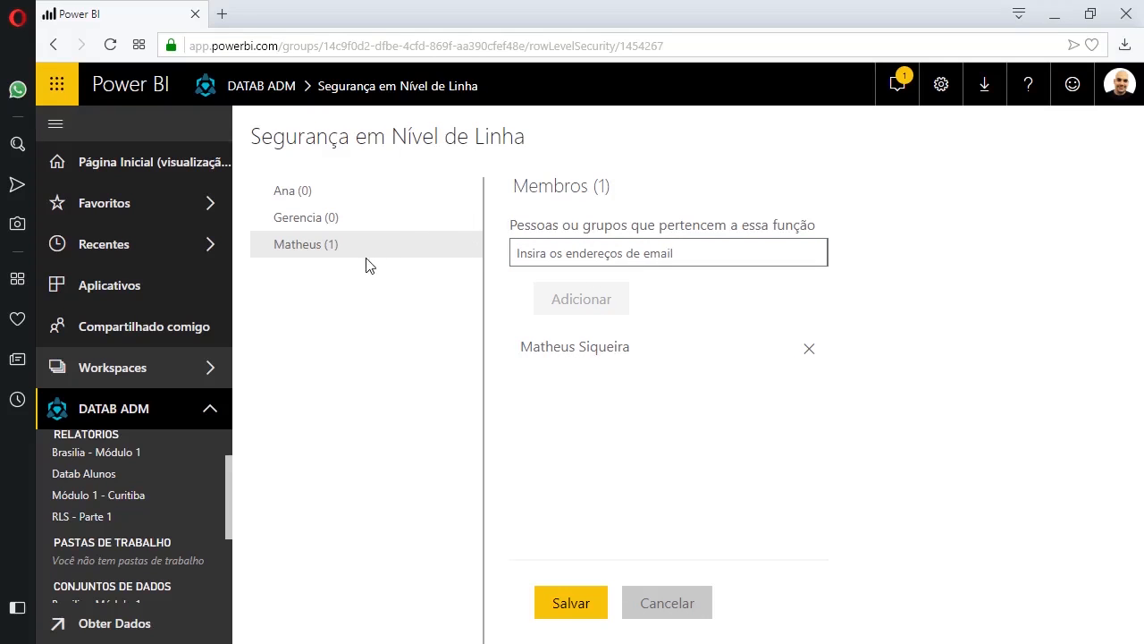
pyautogui.click(347, 228)
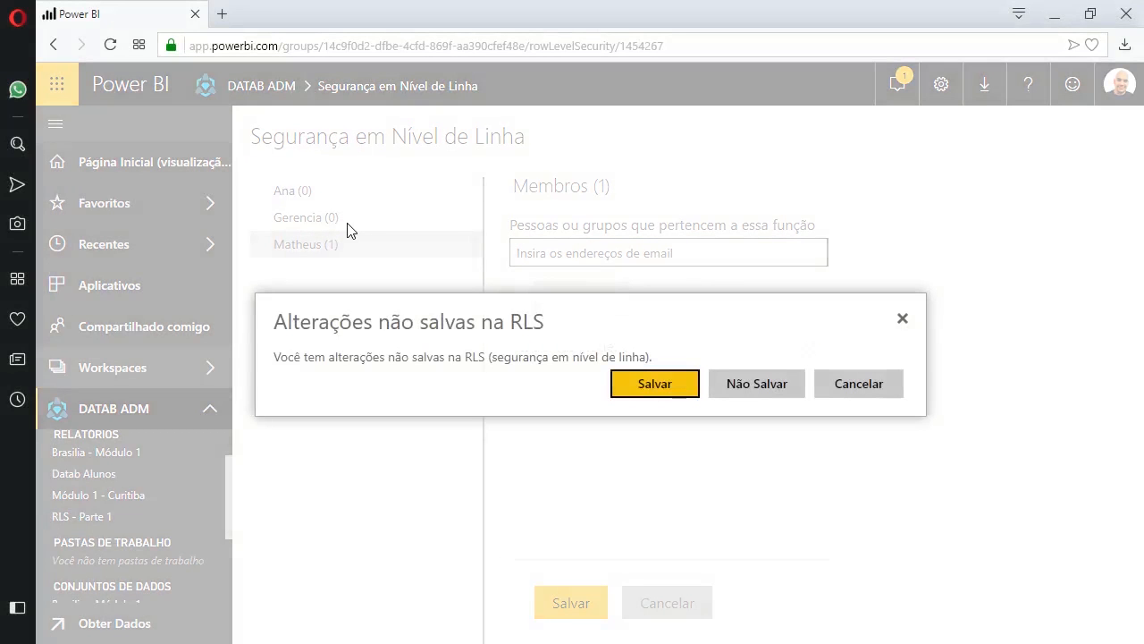
pyautogui.click(668, 390)
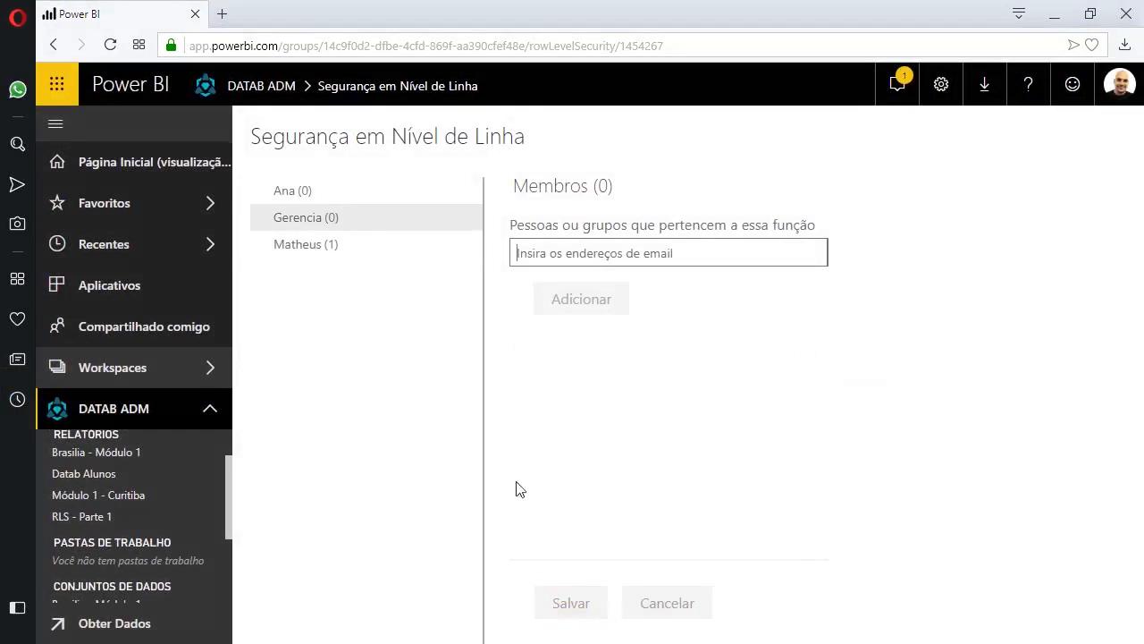
# - Add the manager as a member of the Gerencia role and save the membership
pyautogui.click(564, 261)
pyautogui.write('Kari')
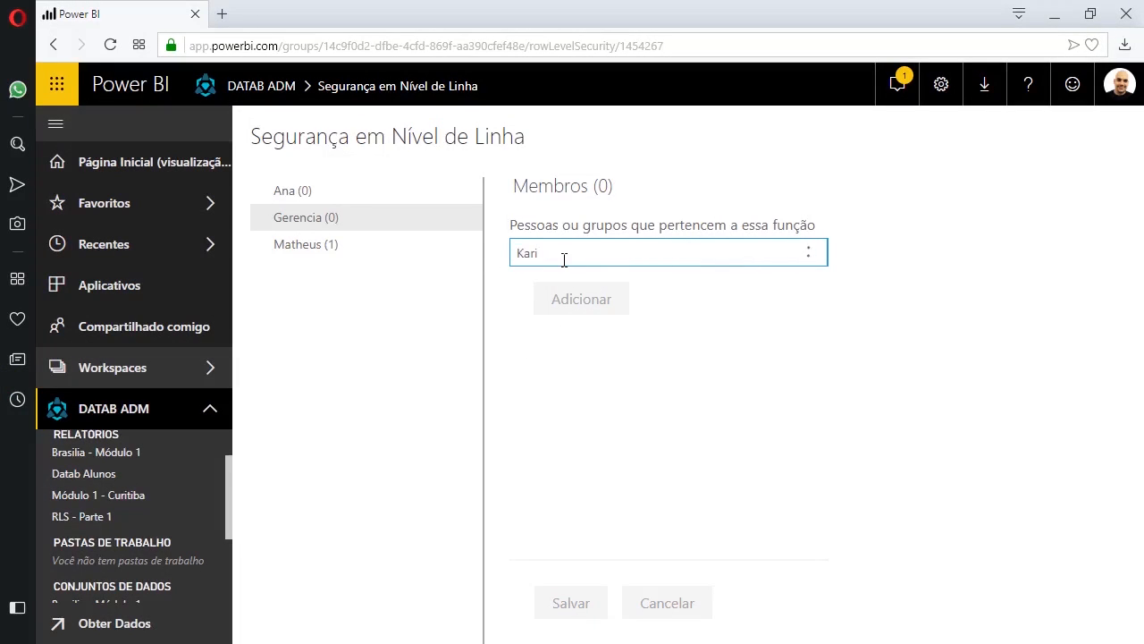
pyautogui.click(566, 279)
pyautogui.click(573, 302)
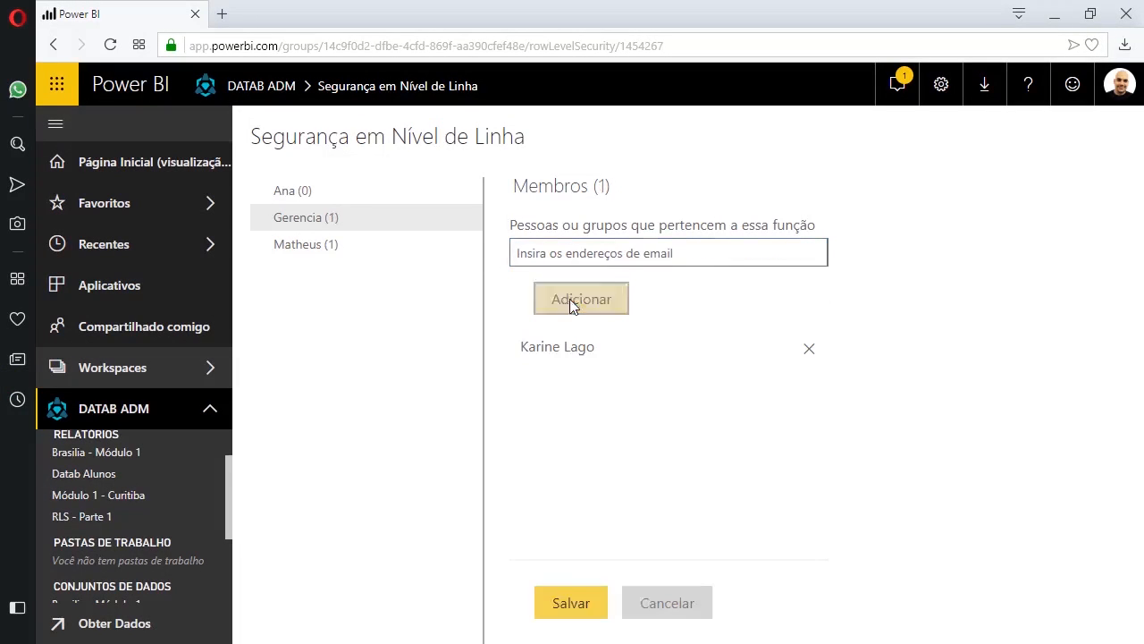
pyautogui.click(593, 605)
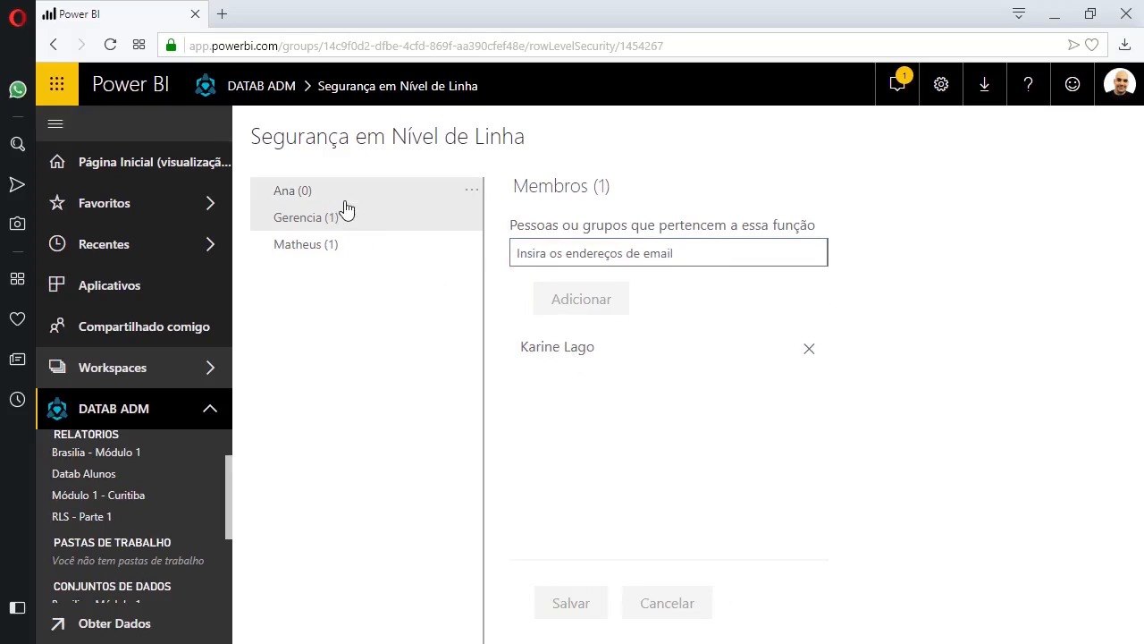
pyautogui.click(524, 254)
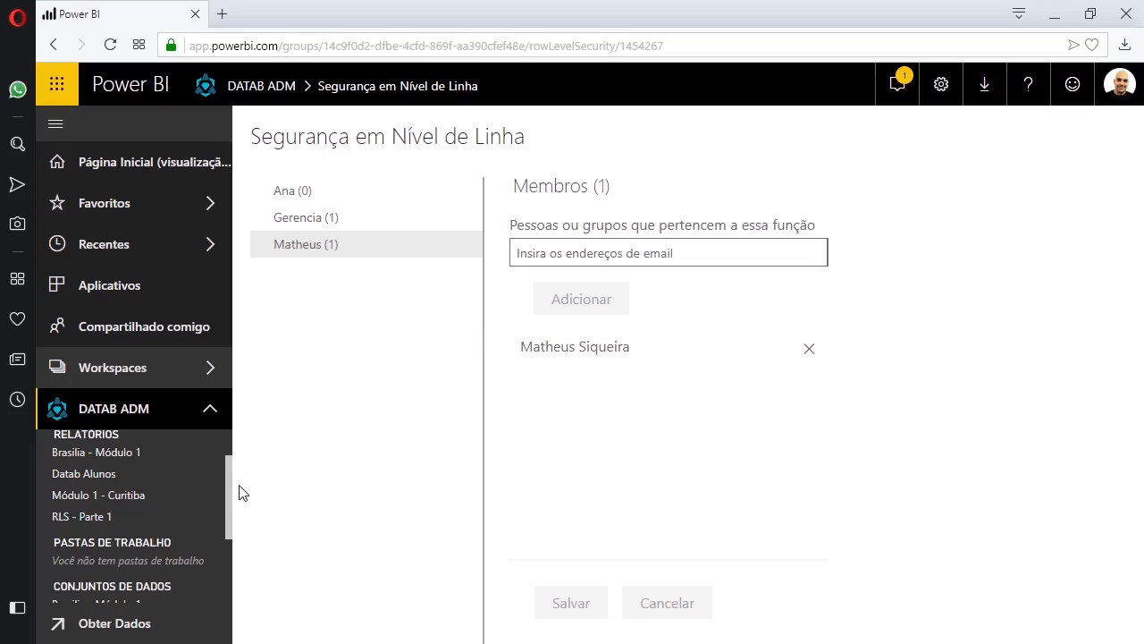
pyautogui.moveTo(227, 485); pyautogui.dragTo(233, 460)
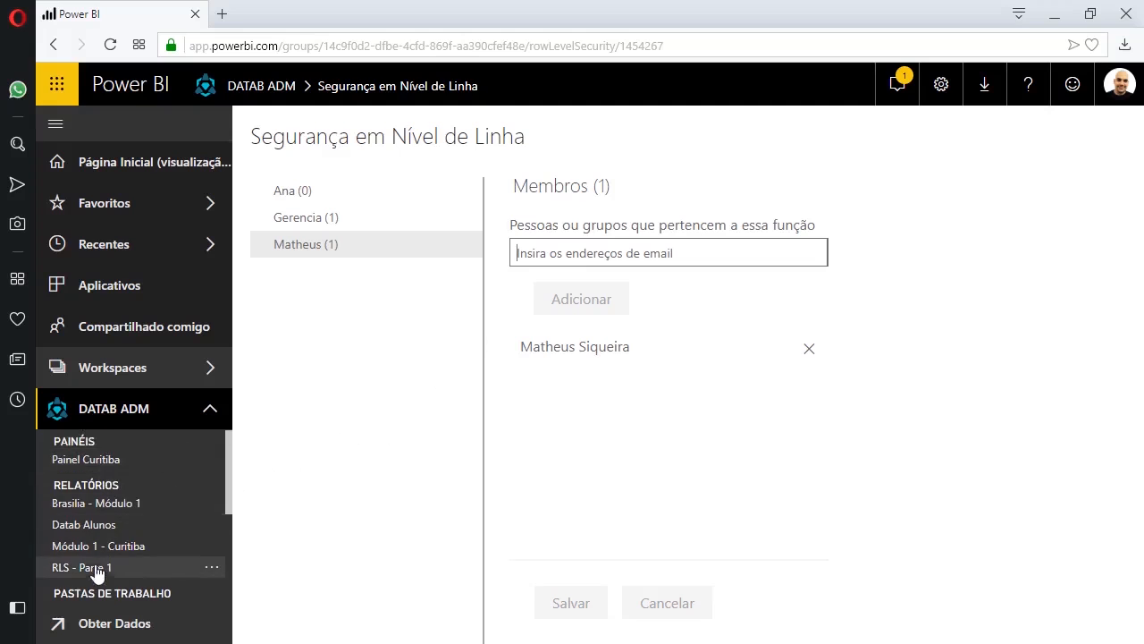
# - Share RLS - Parte 1, adding two colleagues as recipients
pyautogui.click(68, 567)
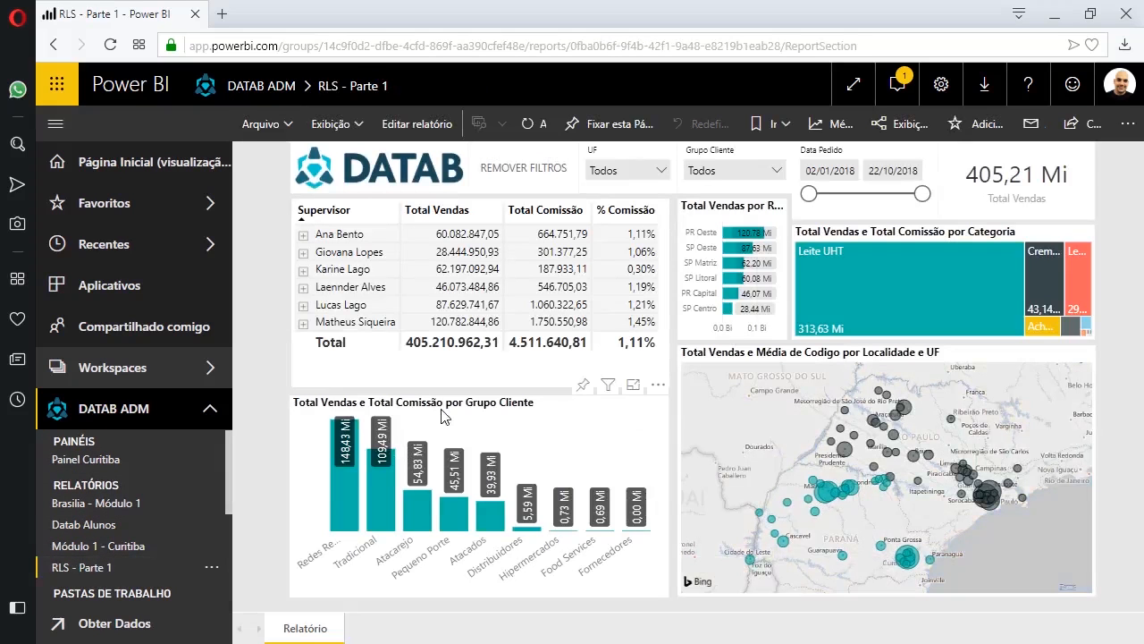
pyautogui.click(1082, 131)
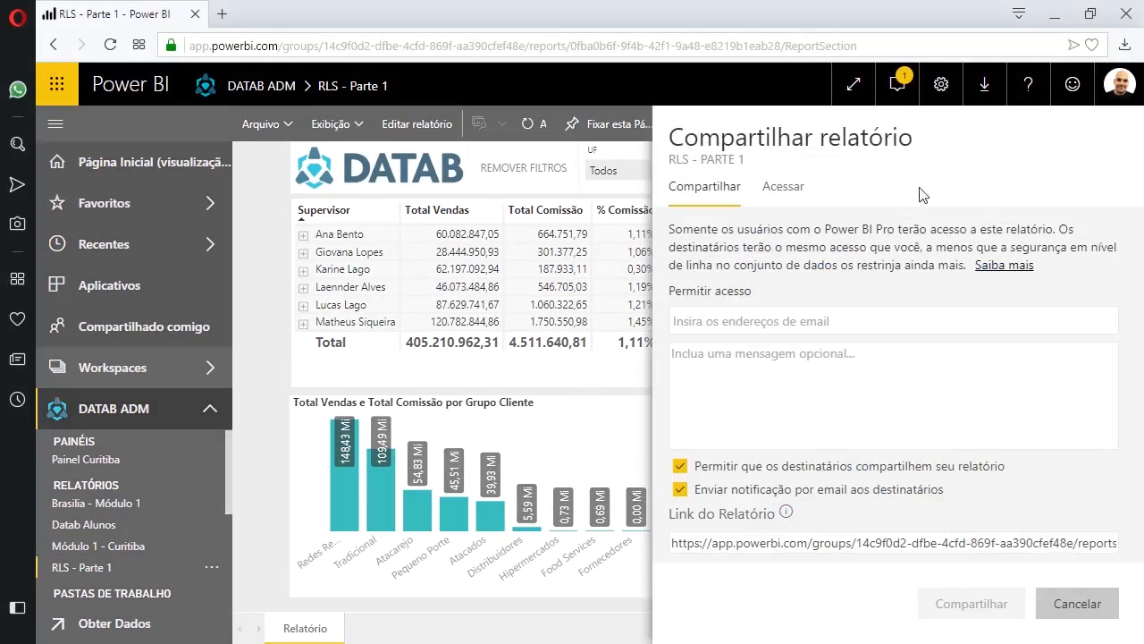
pyautogui.click(709, 328)
pyautogui.write('math')
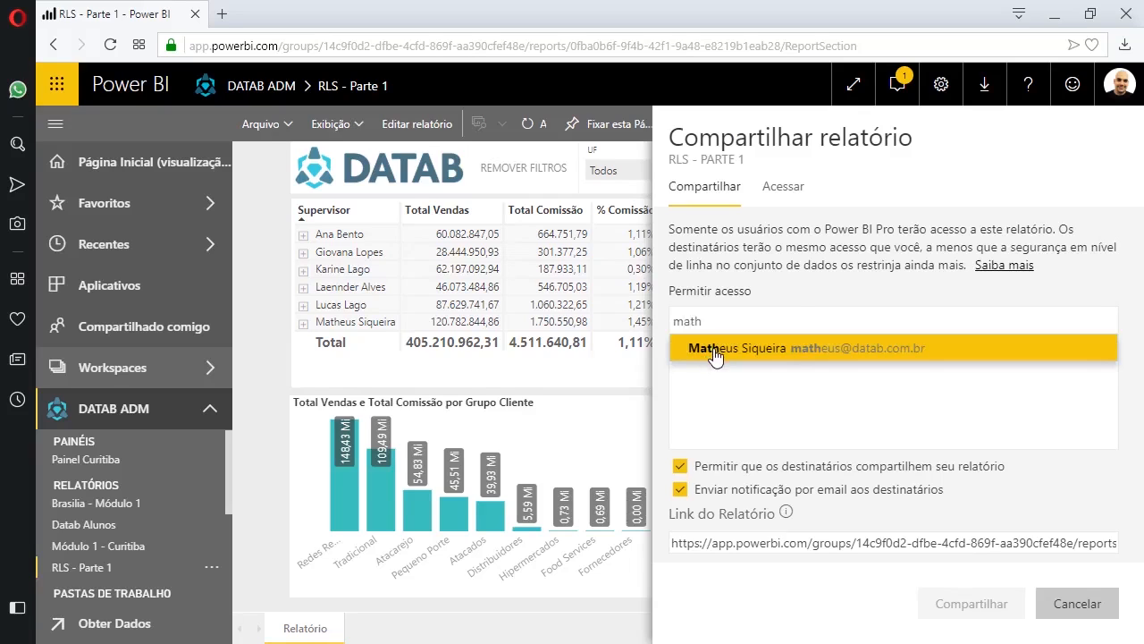
pyautogui.click(715, 353)
pyautogui.write('kari')
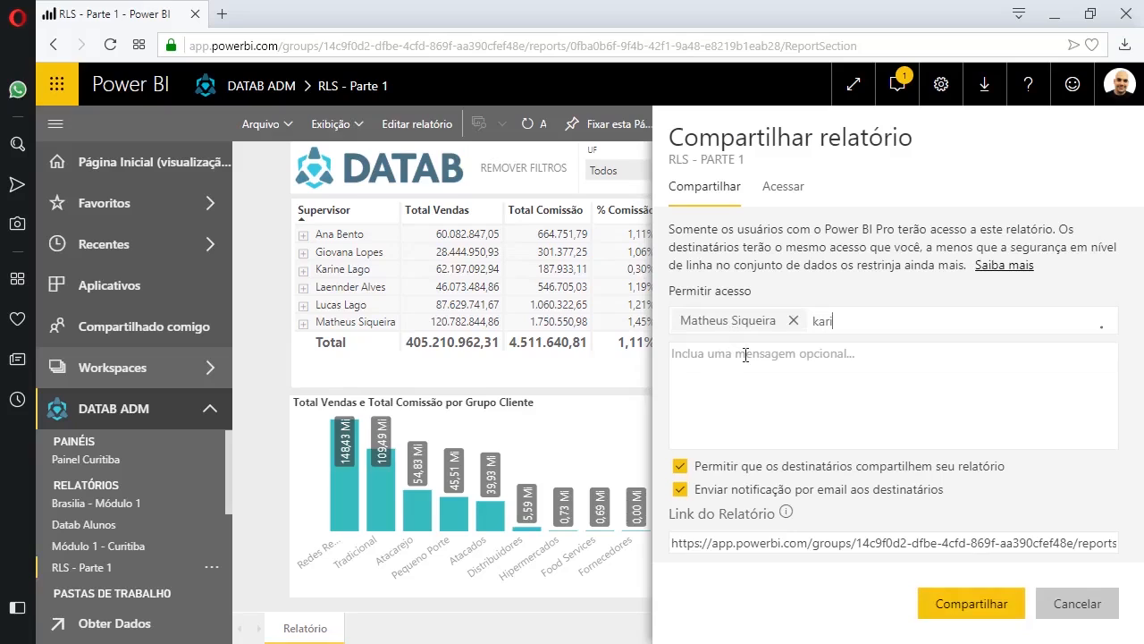
pyautogui.click(815, 354)
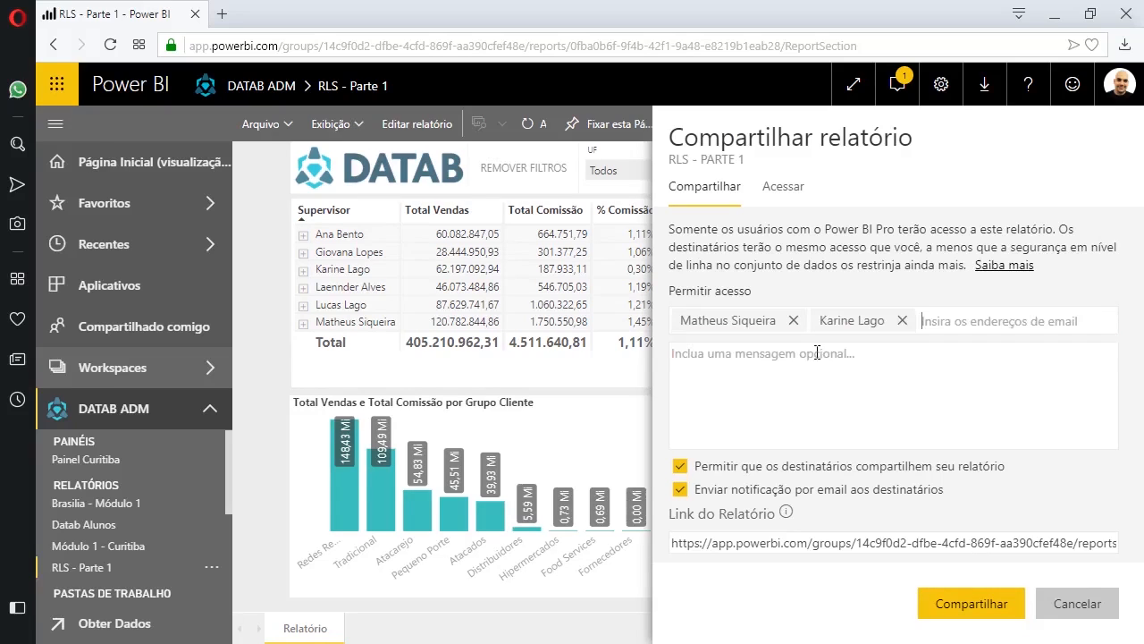
# - Add the message 'Segue o relatório sobre as vendas do mês' and send the share
pyautogui.click(732, 384)
pyautogui.write('Segue o rela')
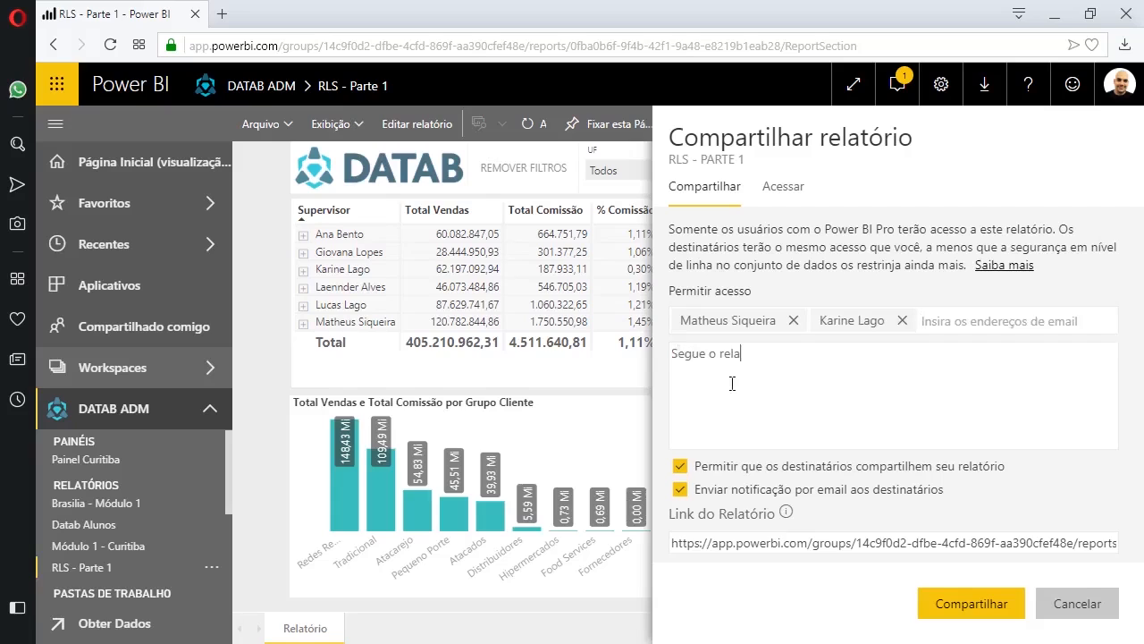
pyautogui.write('tório sobre as vendas do mês')
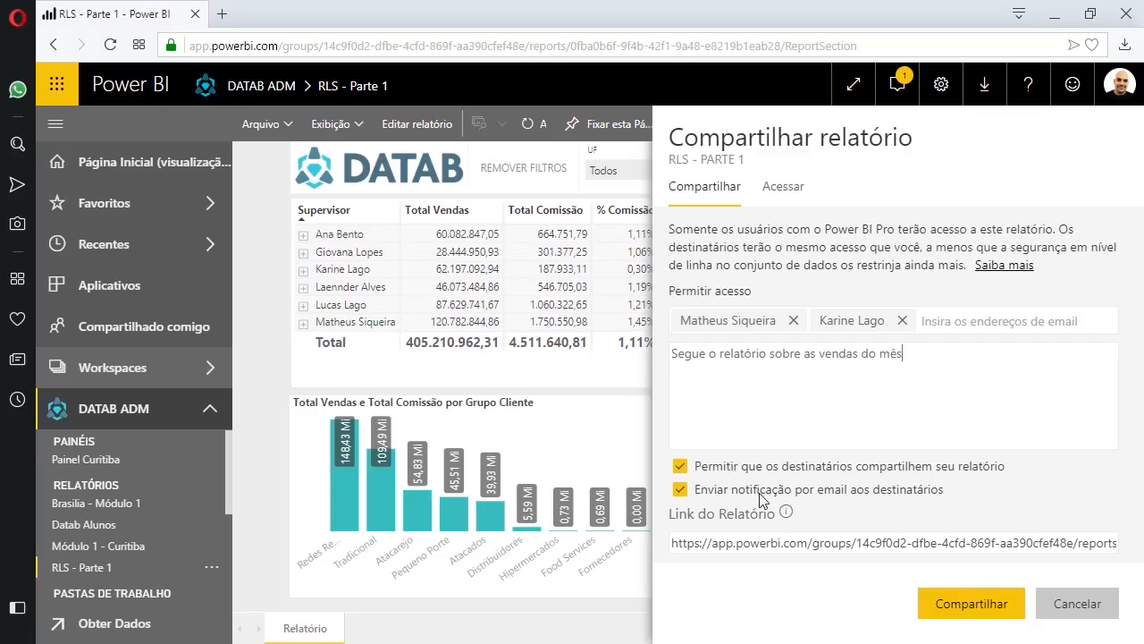
pyautogui.click(955, 604)
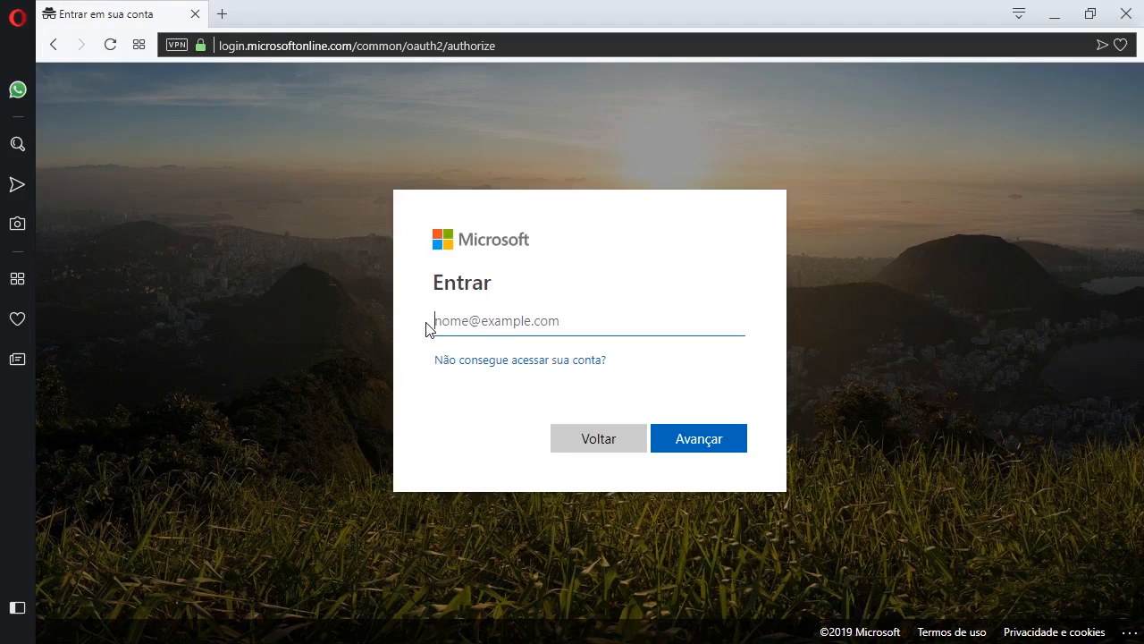
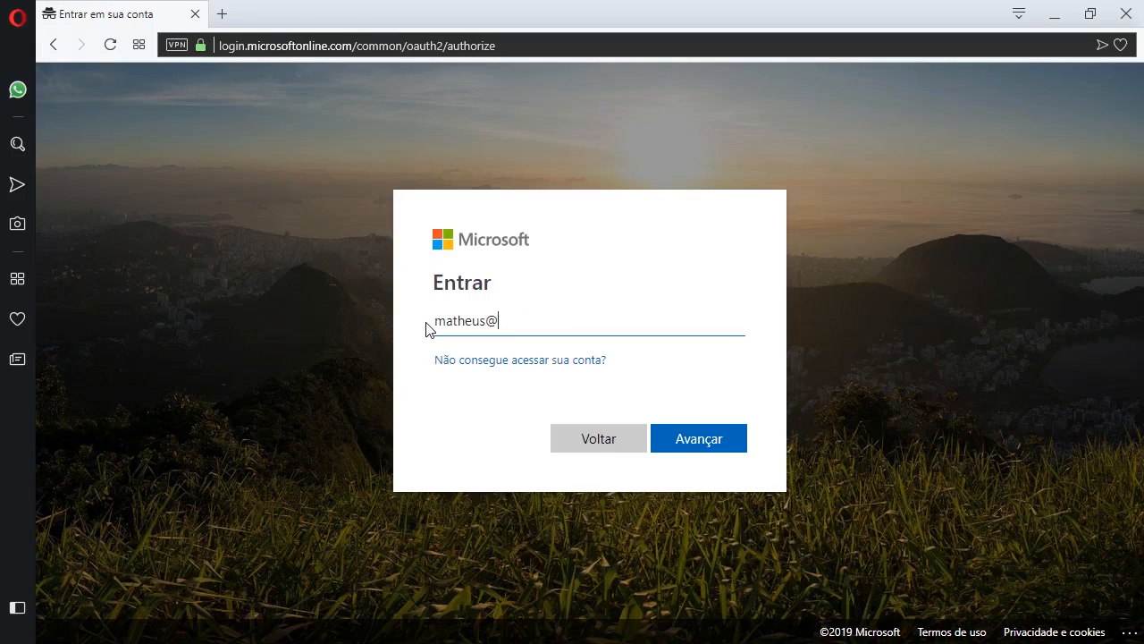
# - Sign in to Microsoft with the second user's e-mail address and account password
pyautogui.click(696, 441)
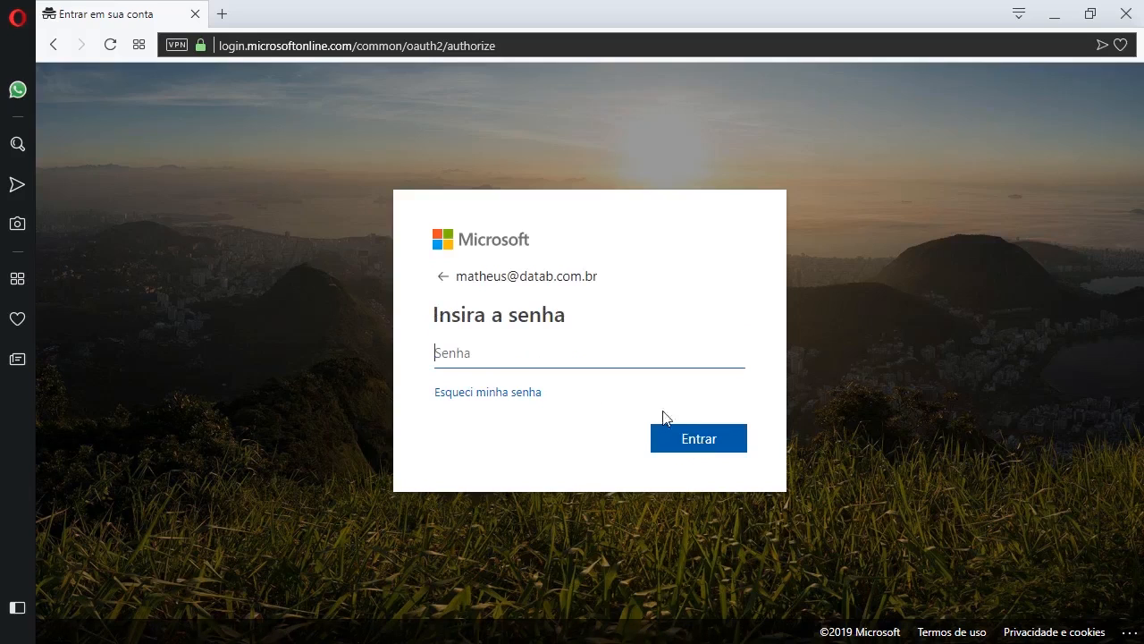
pyautogui.write('********')
pyautogui.click(698, 452)
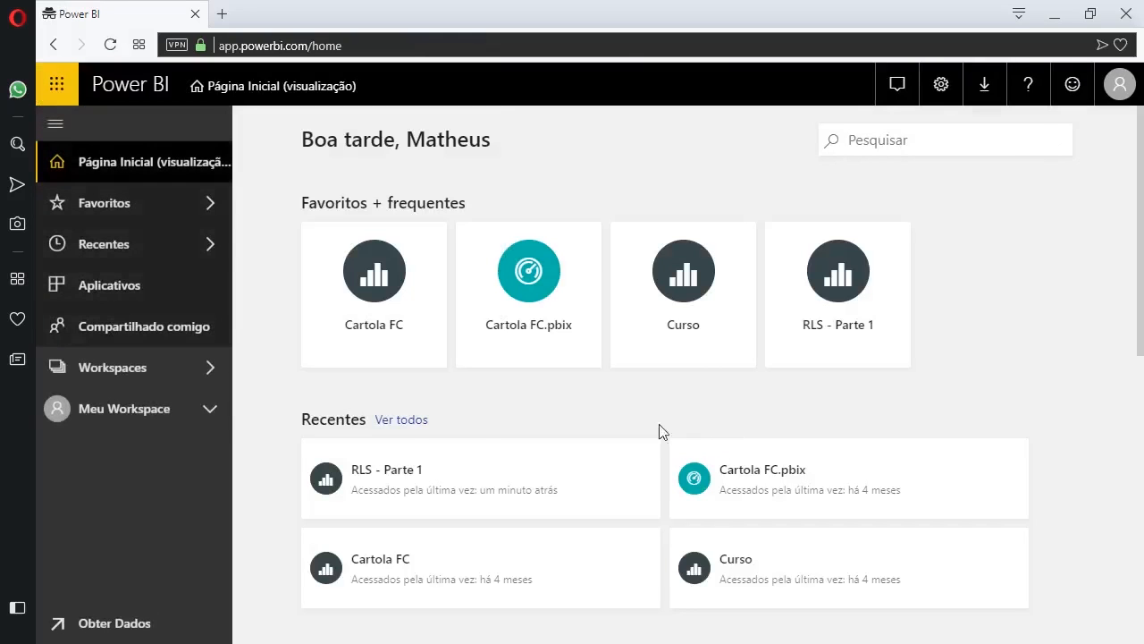
# - Open RLS - Parte 1 from Compartilhado comigo and expand the supervisor into his six salespeople
pyautogui.click(156, 329)
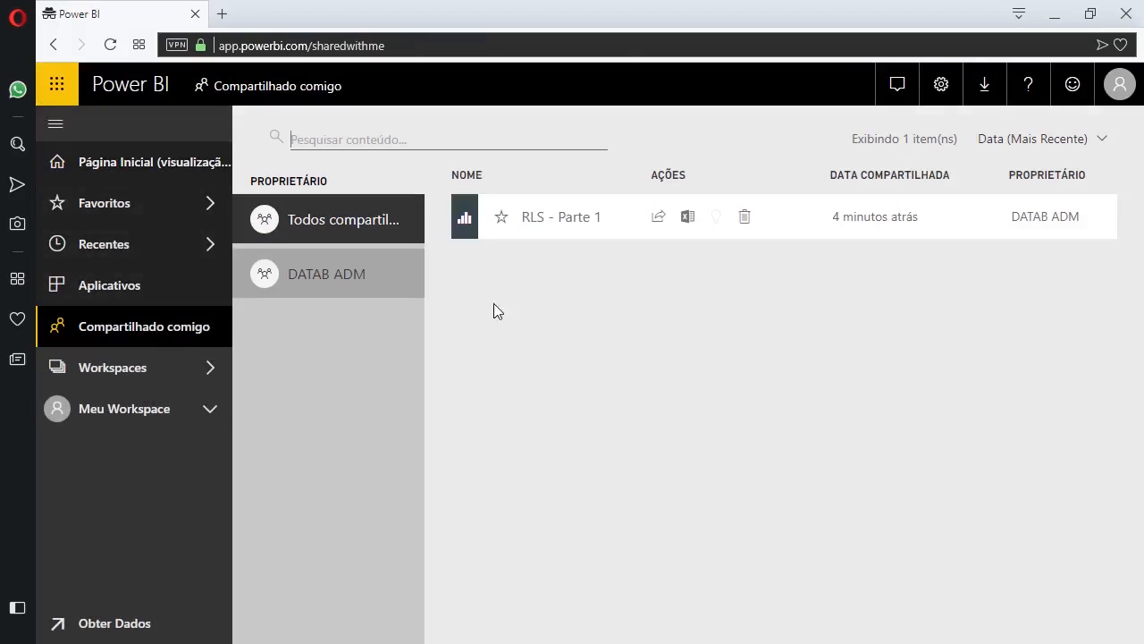
pyautogui.click(578, 232)
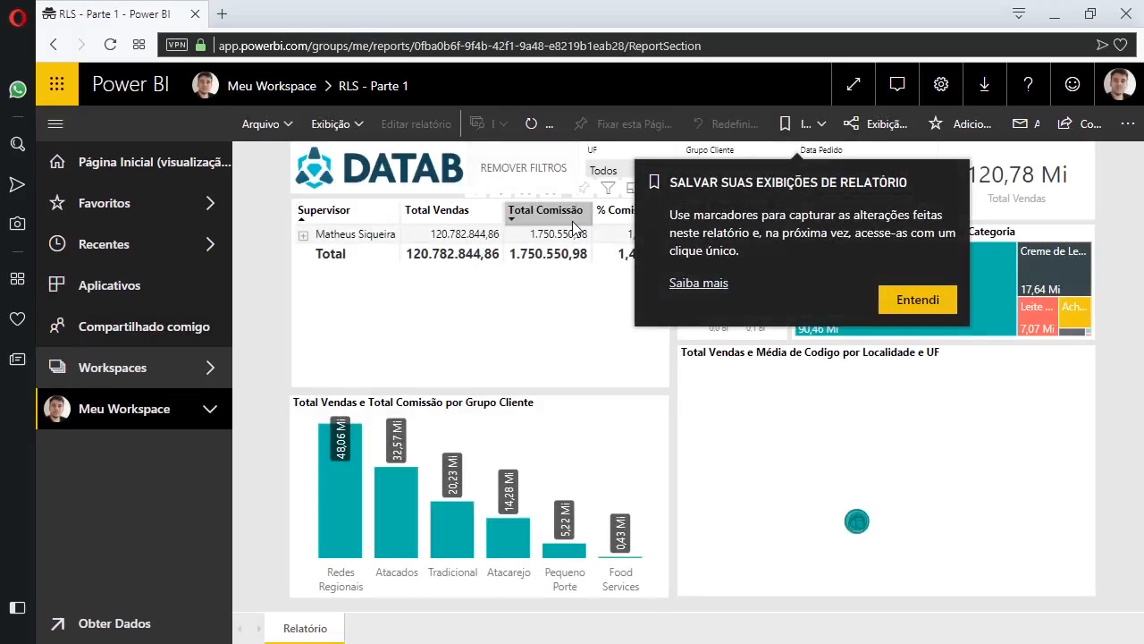
pyautogui.click(918, 300)
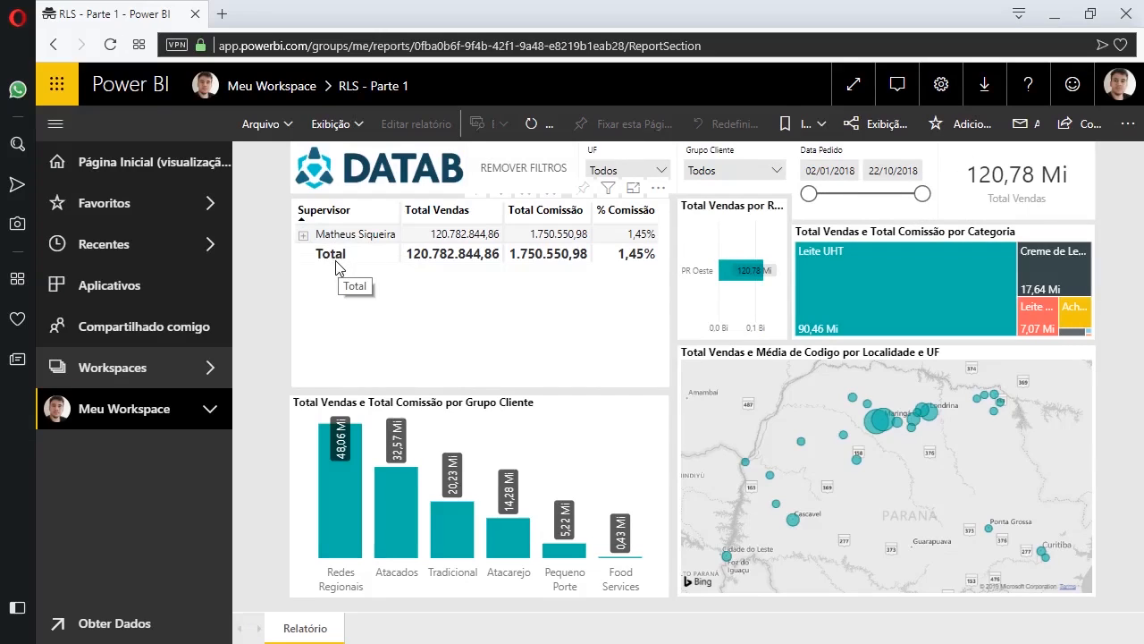
pyautogui.click(303, 235)
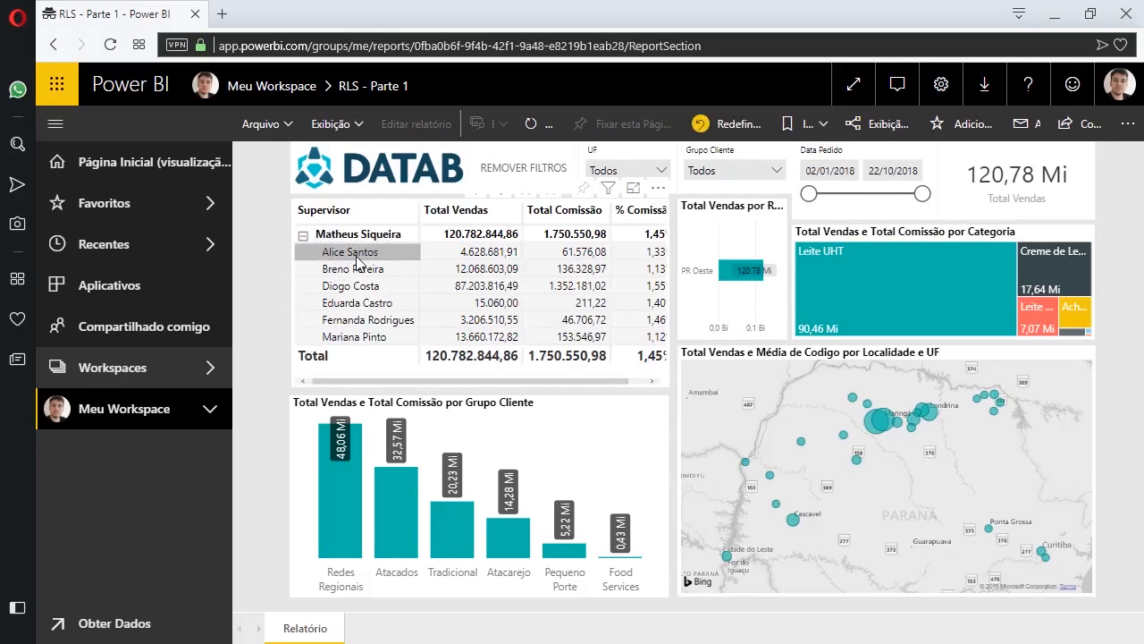